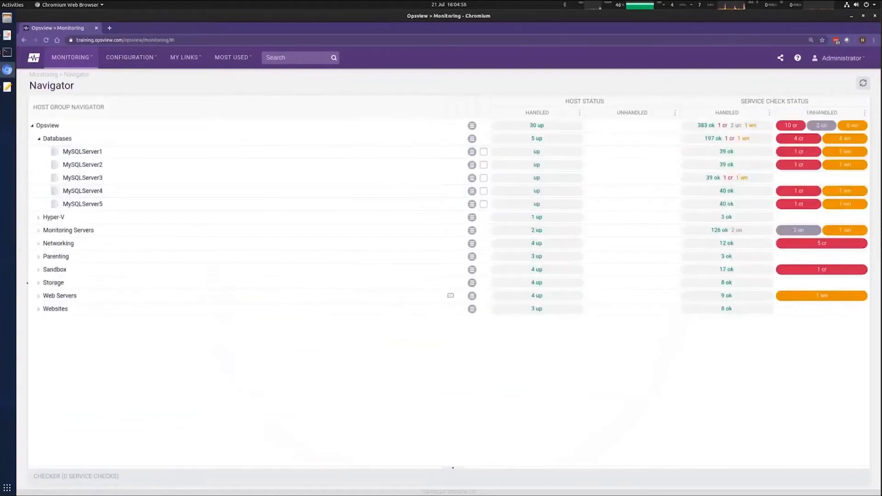
Step: Expand the Web Servers group and view MySQLServer1's critical and OK checks plus the unhandled checks of Monitoring Servers and Web Servers
left_click(61, 296)
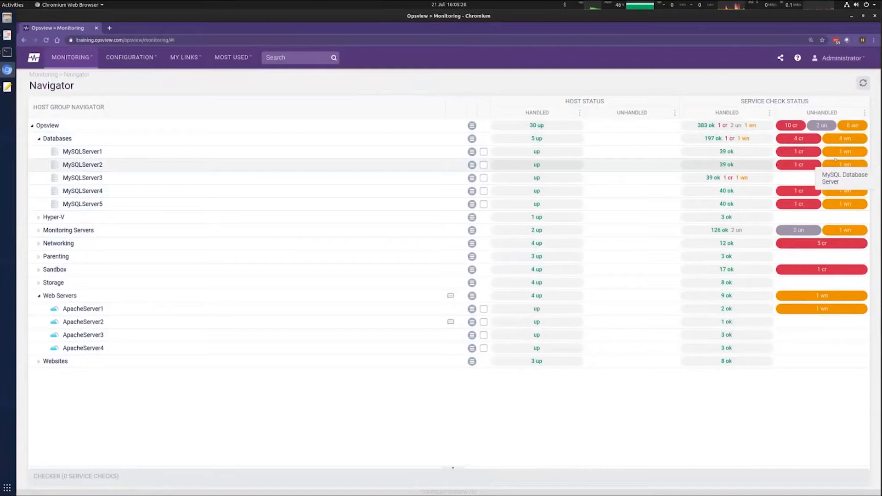
left_click(799, 153)
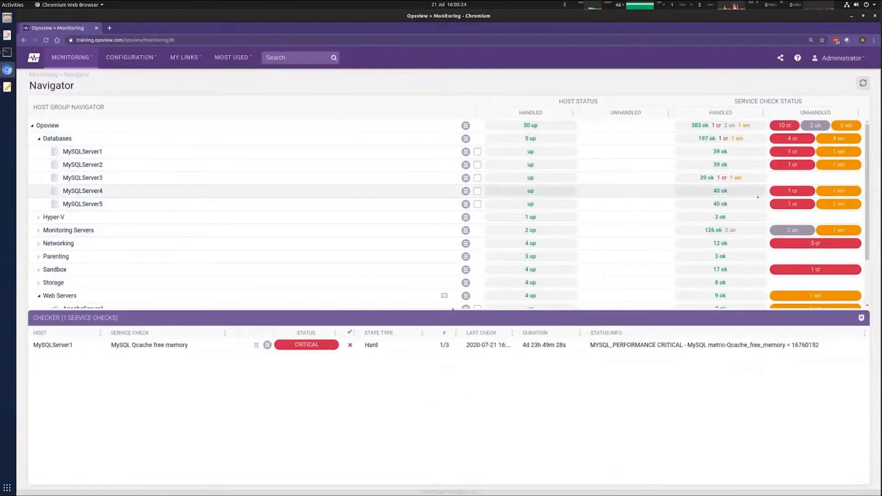
left_click(792, 230)
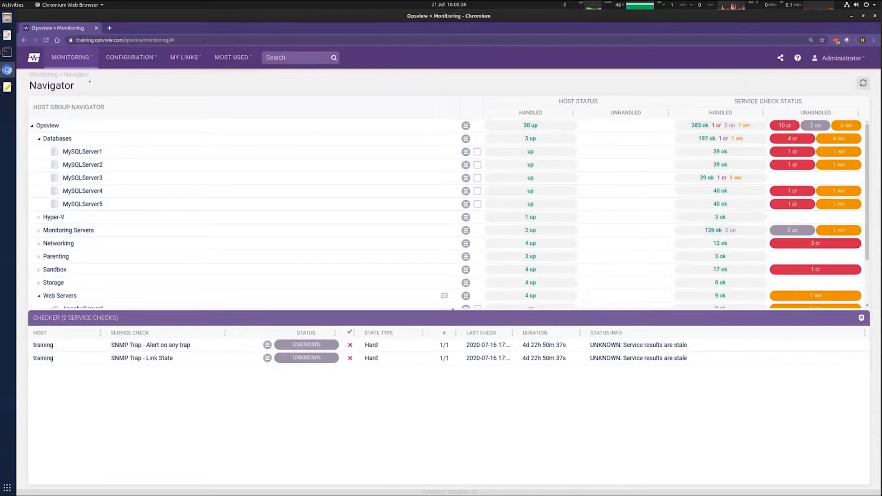
left_click(804, 296)
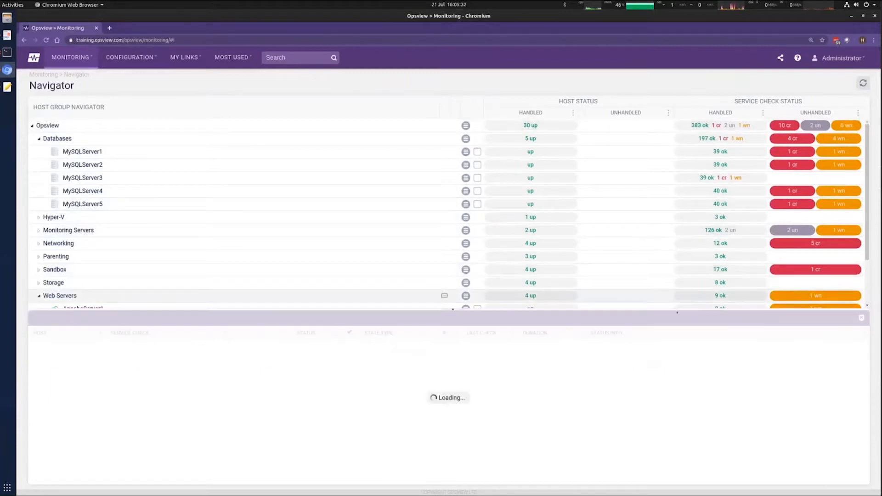
left_click(793, 151)
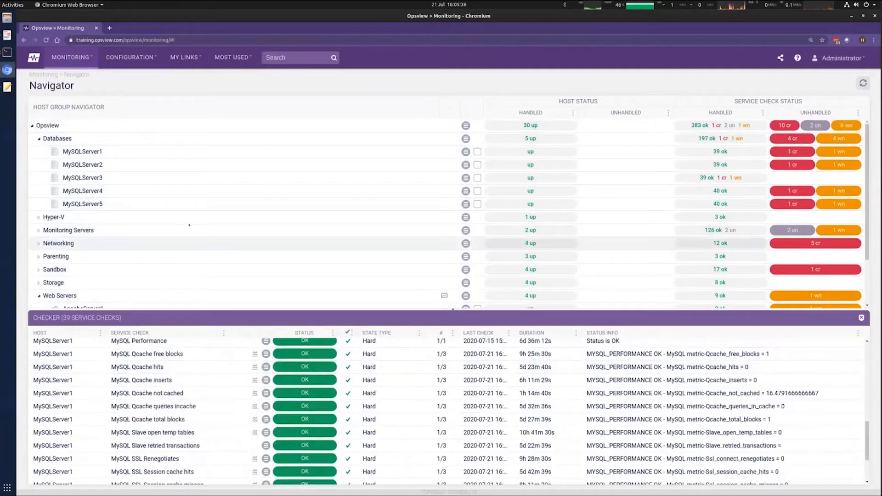
scroll(276, 223, "down", 2)
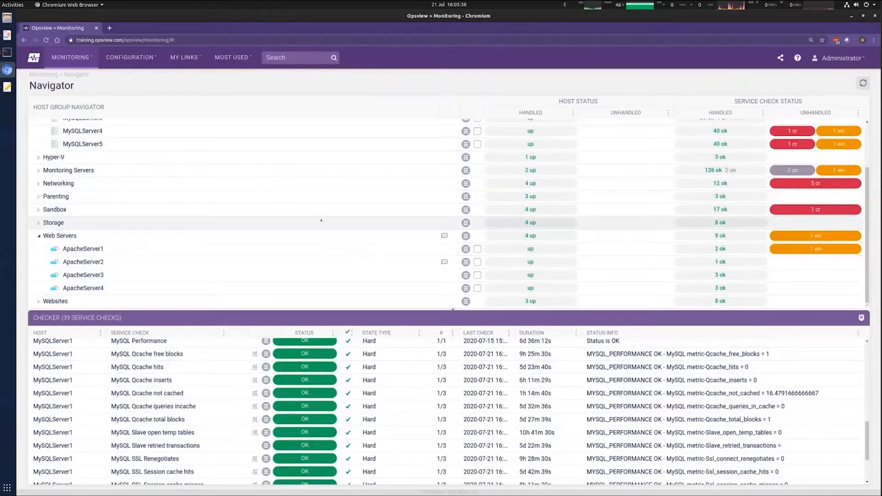
Step: Open the Events Viewer to look over the recent monitoring events
key("alt+Tab")
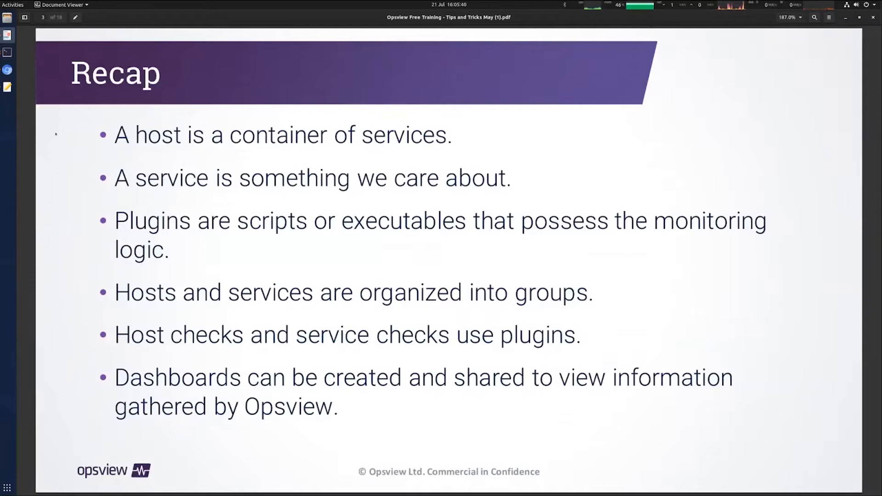
key("alt+Tab")
left_click(67, 61)
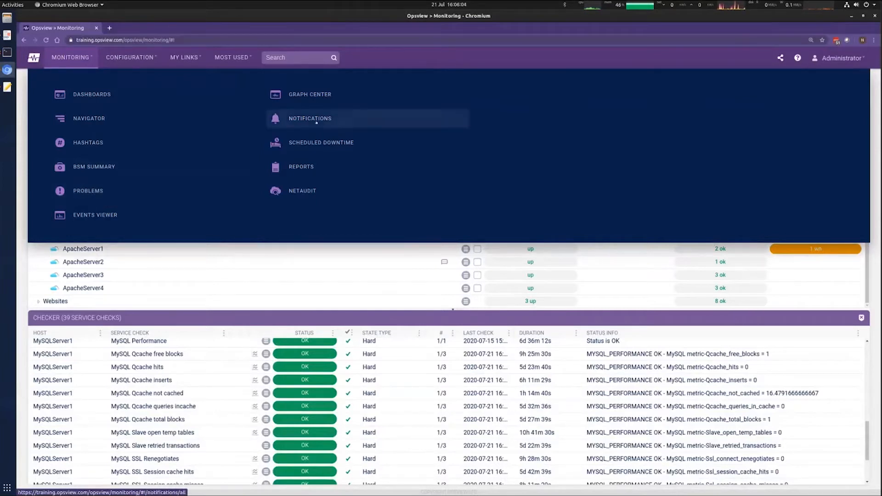
left_click(90, 215)
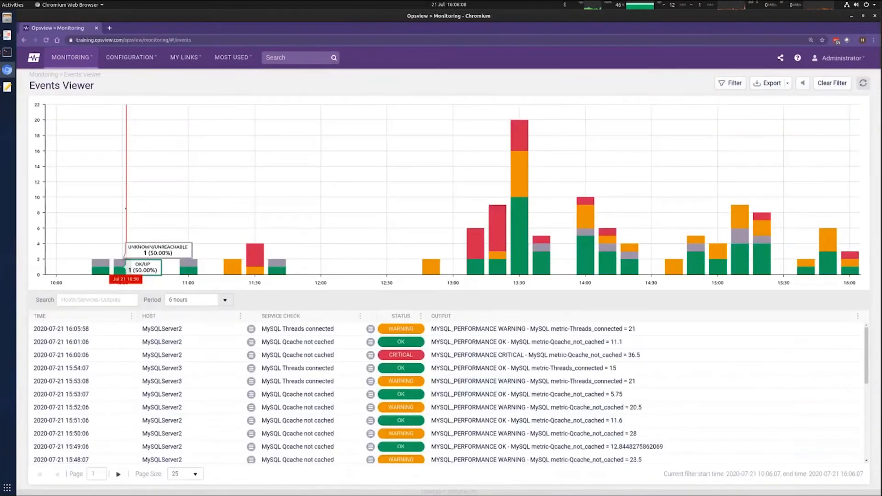
left_click(73, 60)
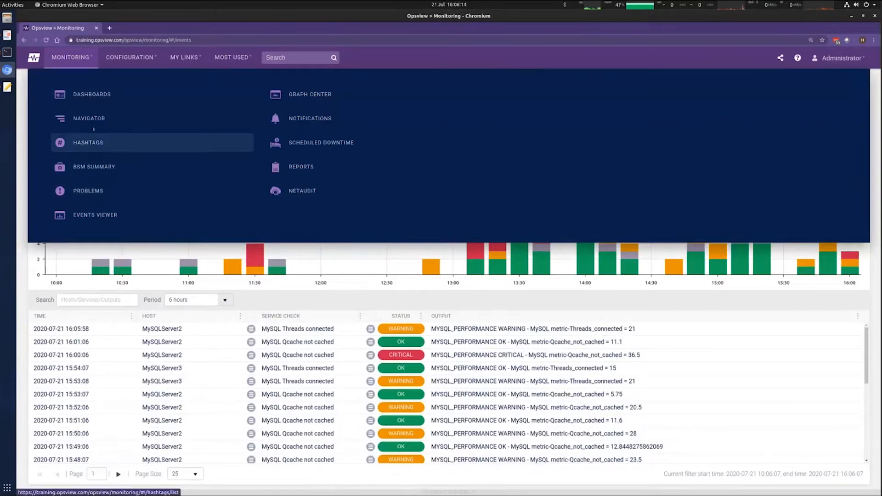
left_click(130, 57)
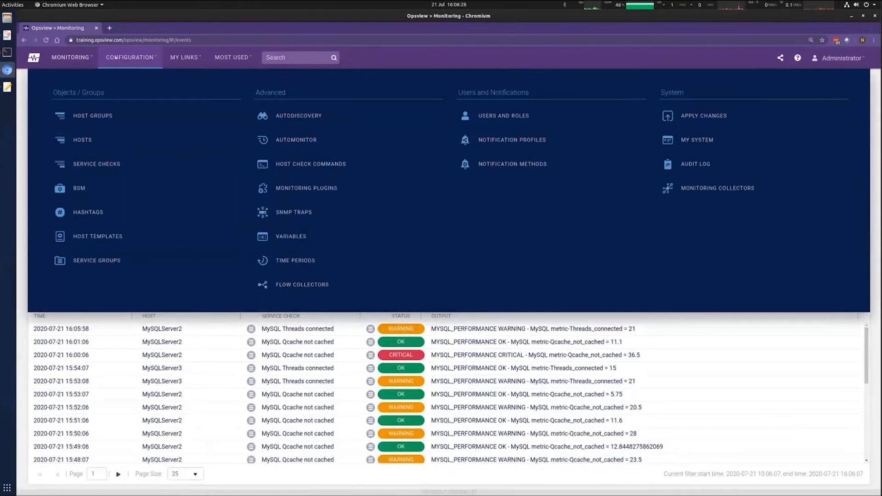
left_click(135, 59)
left_click(132, 66)
left_click(229, 58)
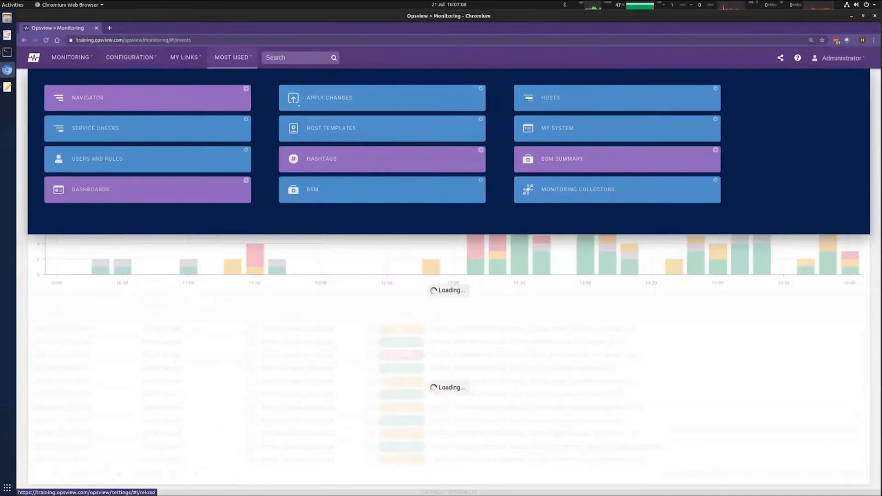
left_click(189, 59)
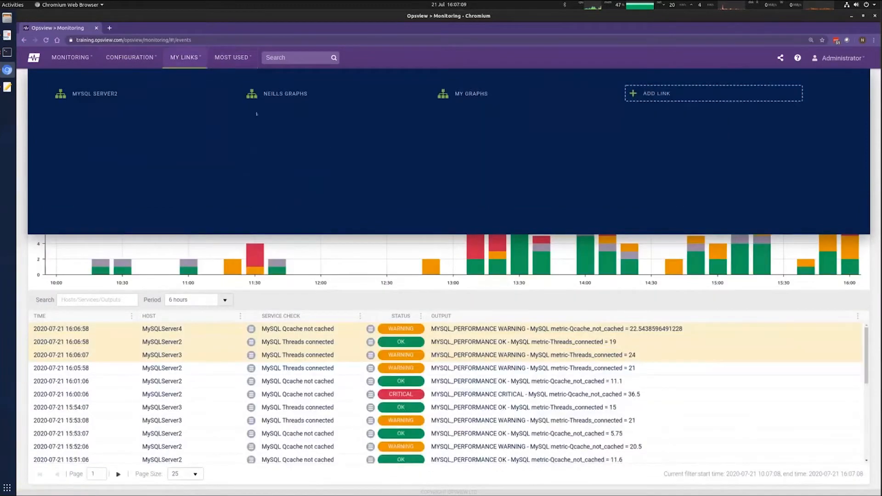
left_click(192, 56)
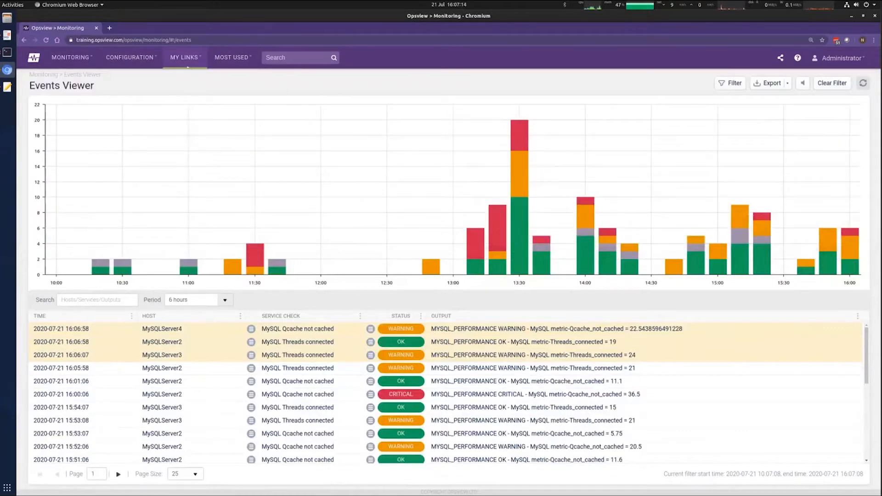
Step: Return to the Navigator and expand the Web Servers host group to list its Apache hosts
left_click(71, 57)
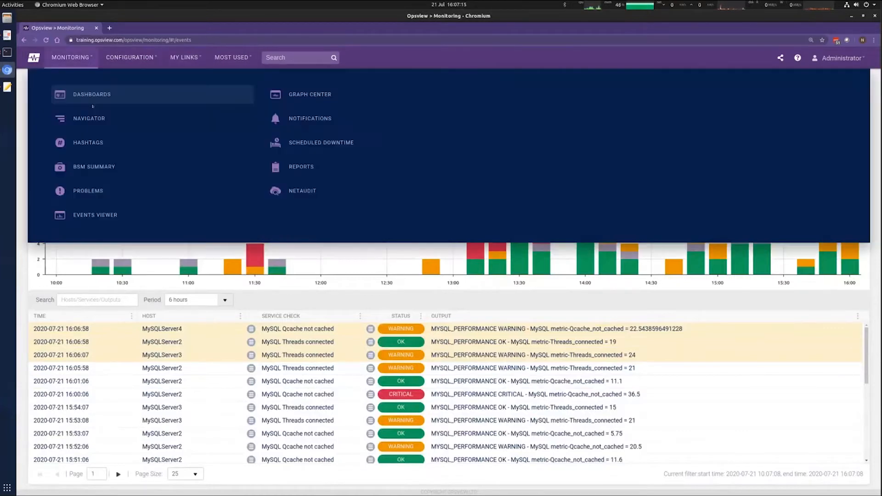
left_click(88, 118)
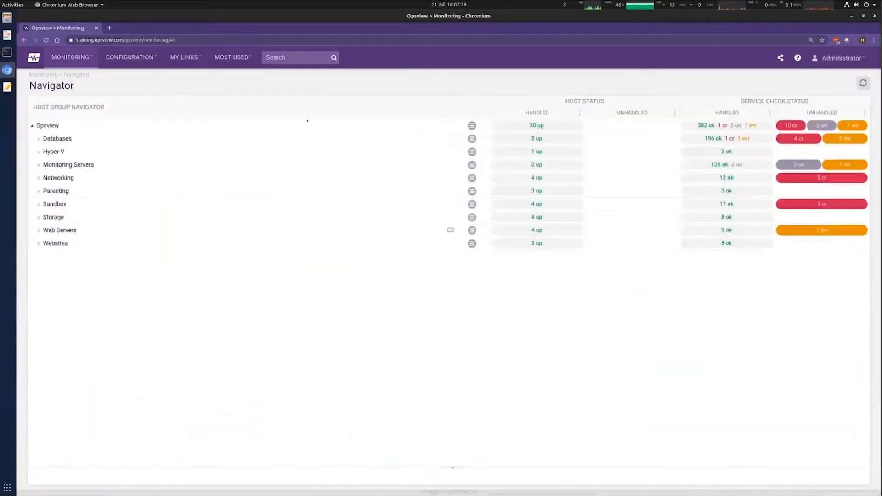
left_click(188, 58)
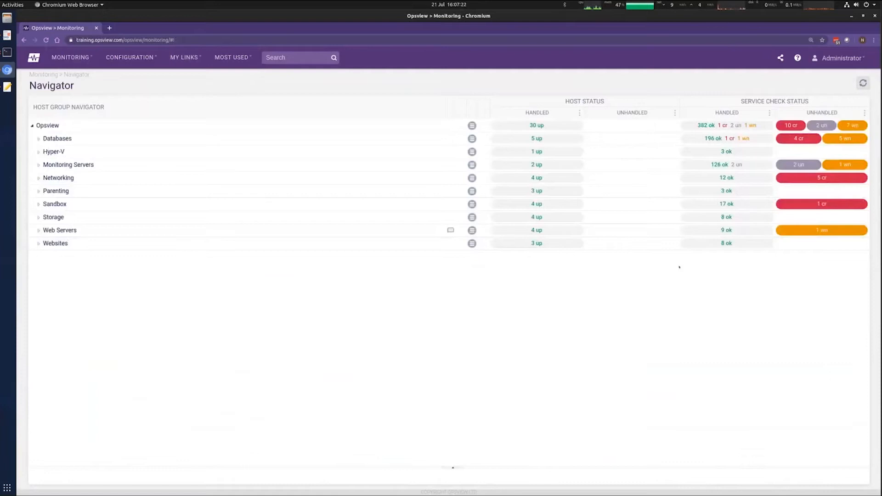
left_click(60, 231)
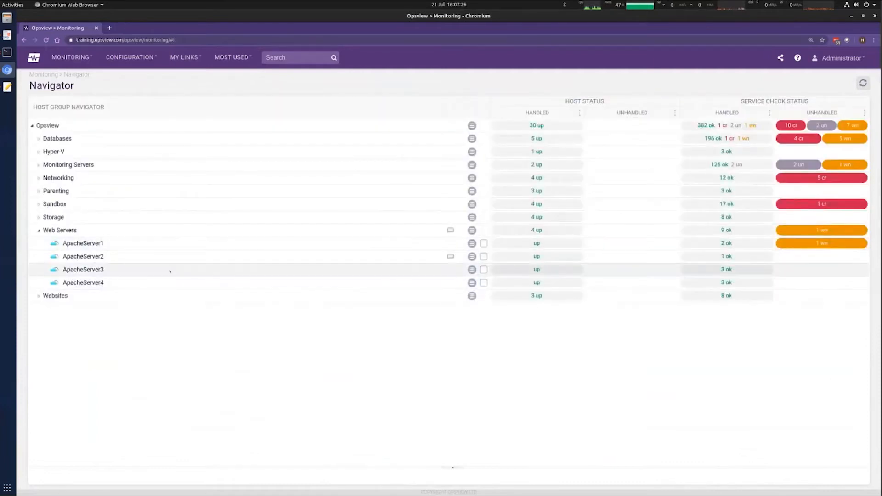
Step: Select ApacheServer1, ApacheServer2, ApacheServer3 and ApacheServer4 to list their service checks in the Checker
left_click(483, 256)
left_click(484, 270)
left_click(483, 243)
left_click(483, 283)
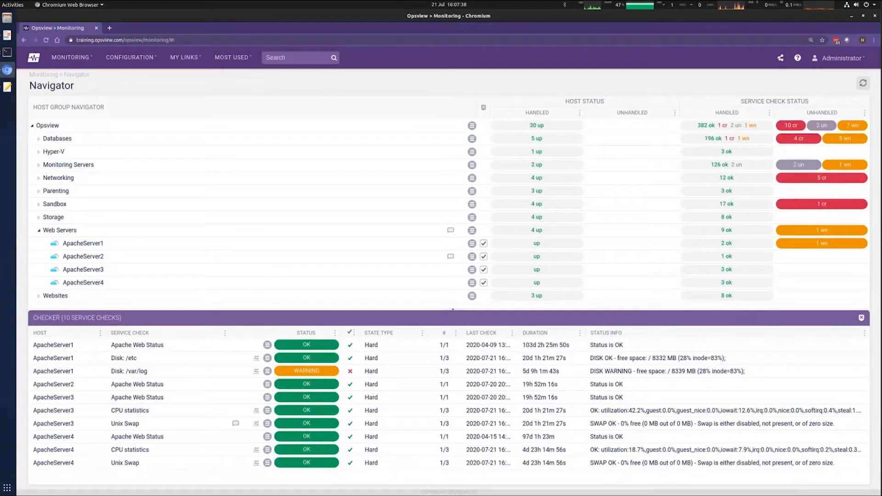
Step: Share the current Navigator view and add it to My Links under the name "Apache Servers"
left_click(780, 57)
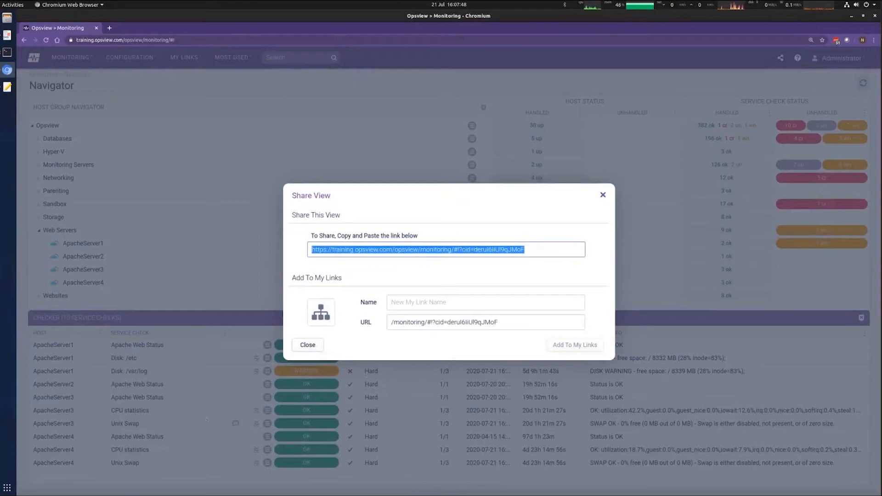
left_click(486, 302)
type("Apache Servers")
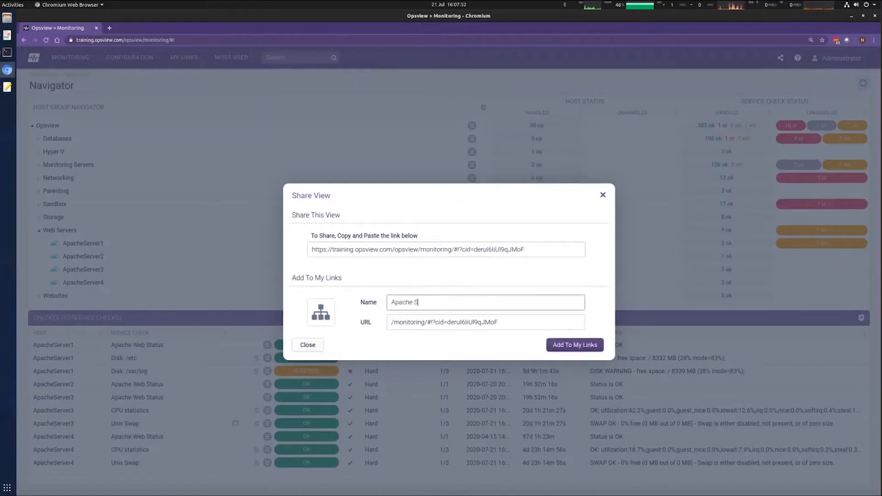
left_click(580, 345)
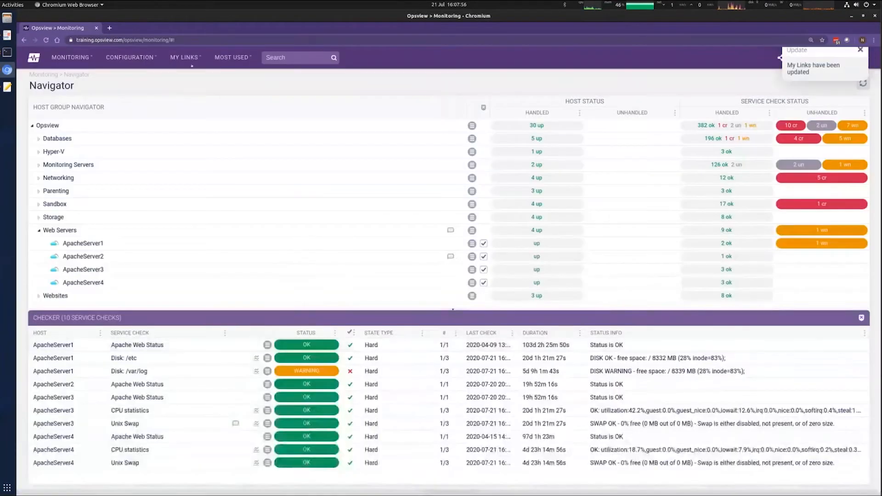
Step: Test the saved Apache Servers link, and switch to the Service Checks configuration list
left_click(183, 58)
left_click(97, 93)
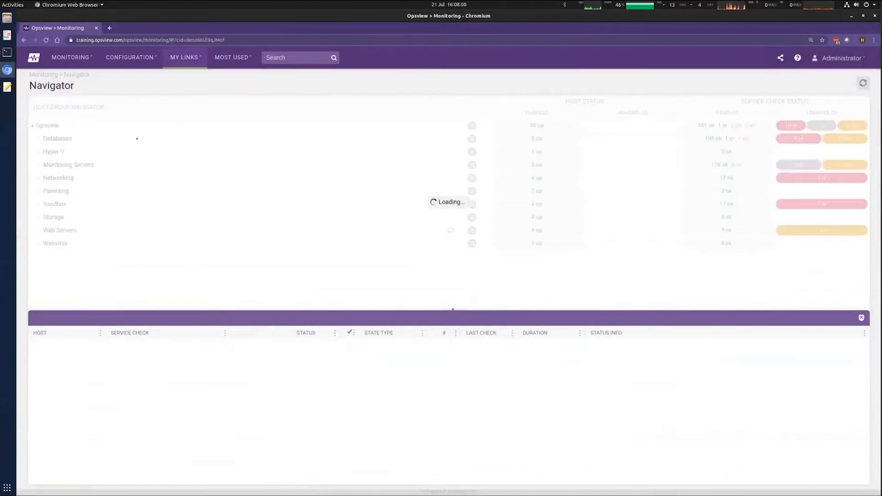
left_click(118, 58)
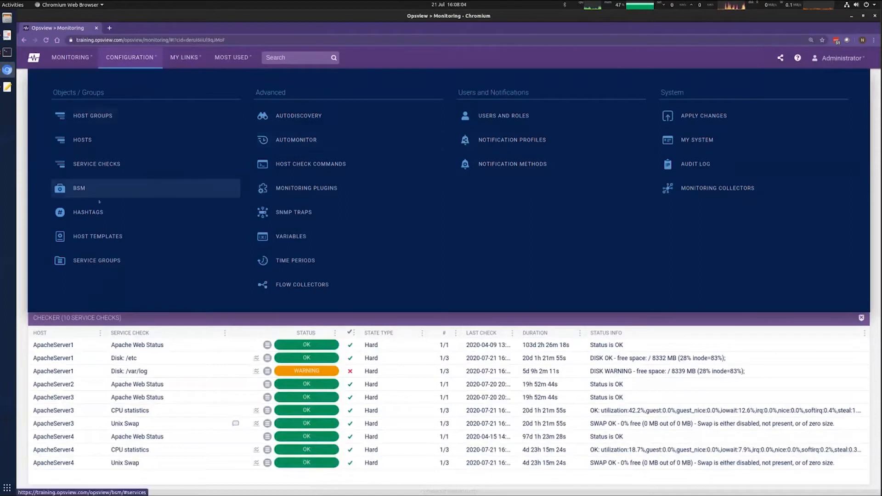
left_click(115, 168)
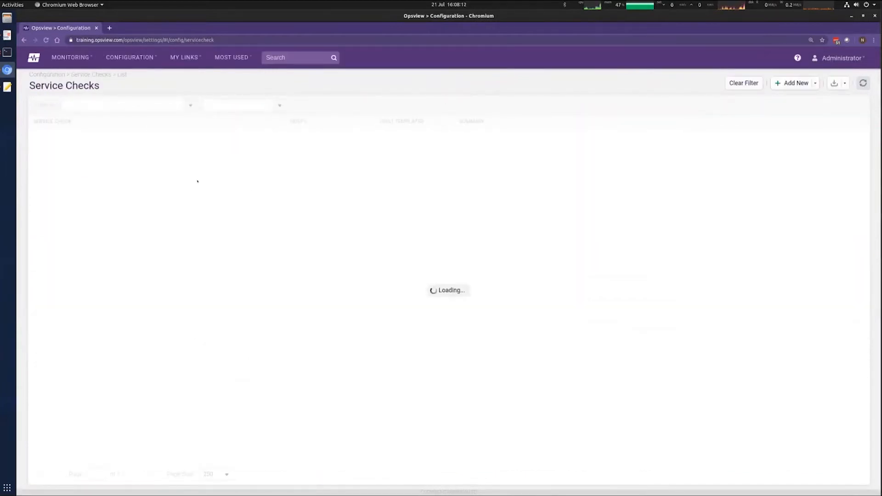
Step: Open the saved Apache Servers link in a new browser tab and highlight the page's full shareable URL
left_click(184, 57)
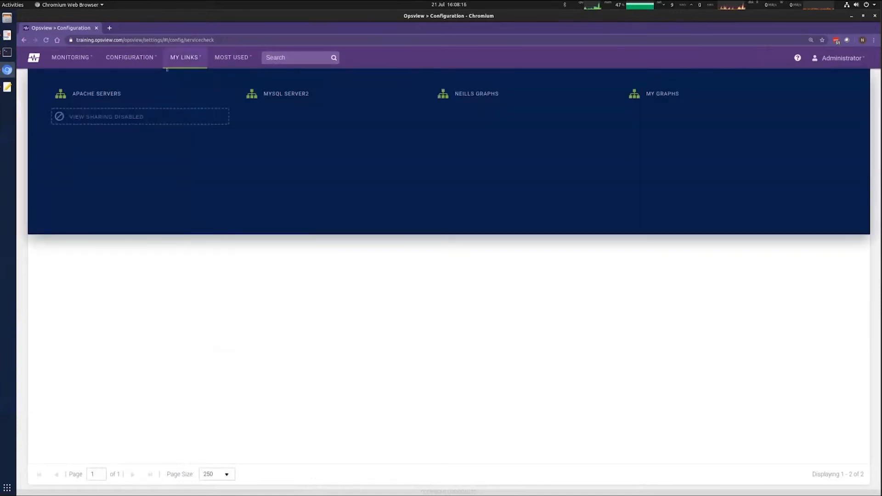
middle_click(96, 97)
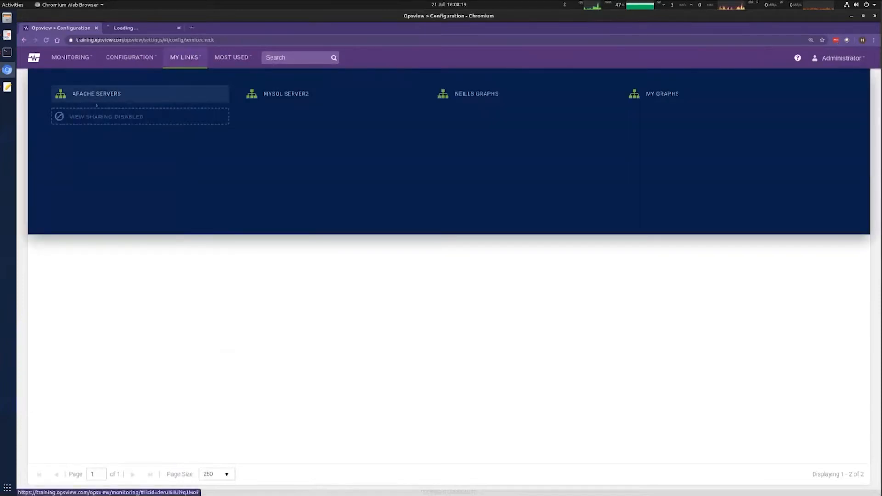
left_click(140, 28)
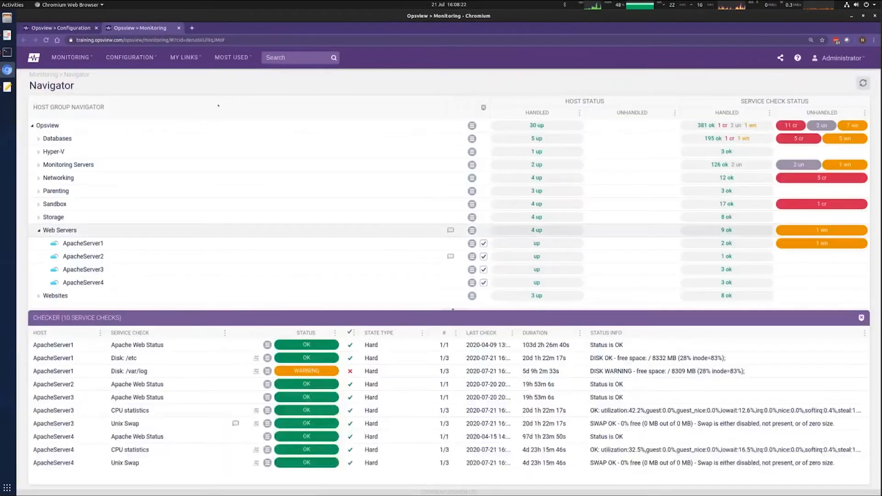
left_click_drag(186, 40, 244, 48)
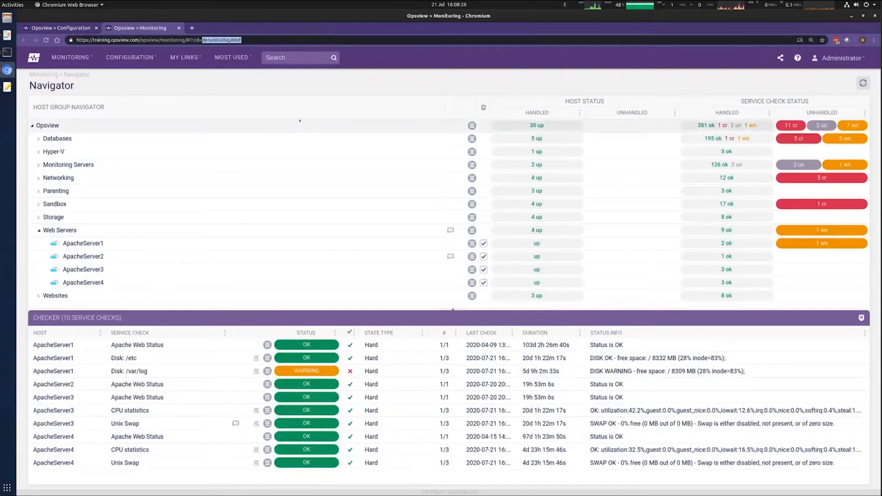
triple_click(251, 40)
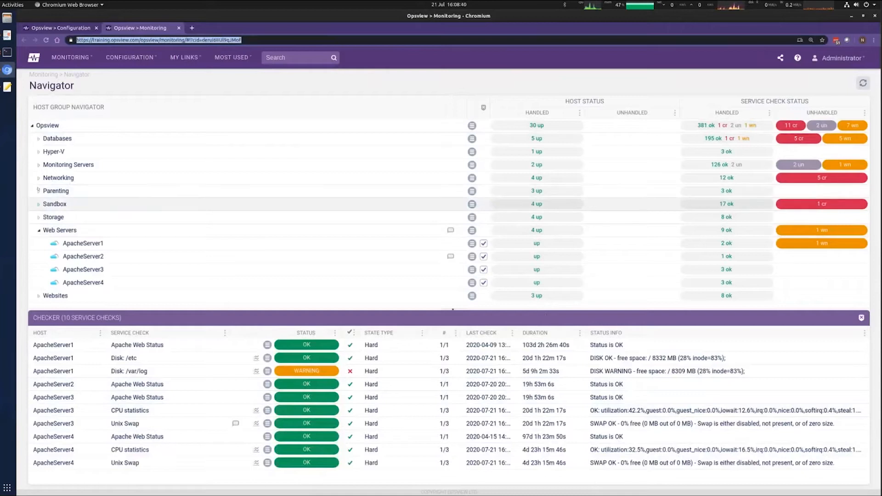
Step: Expand the july2020 group under Sandbox and add testhost3_July2020 to the hosts shown in the Checker
left_click(54, 204)
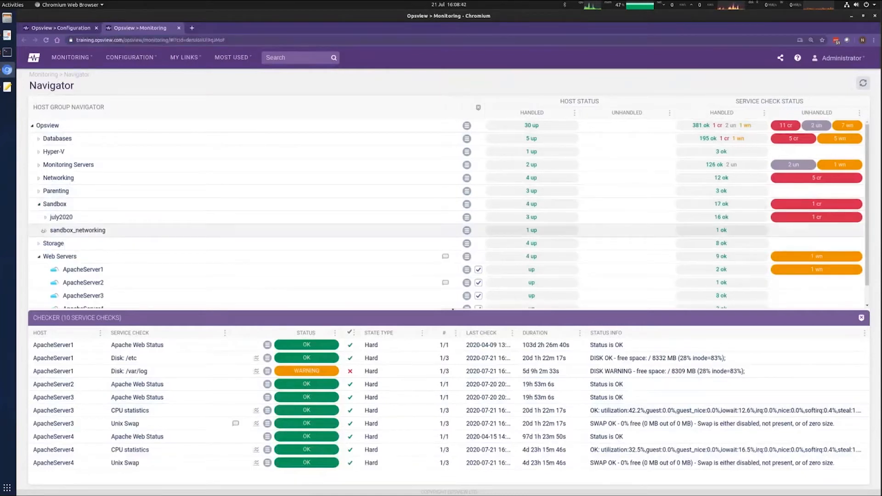
left_click(55, 216)
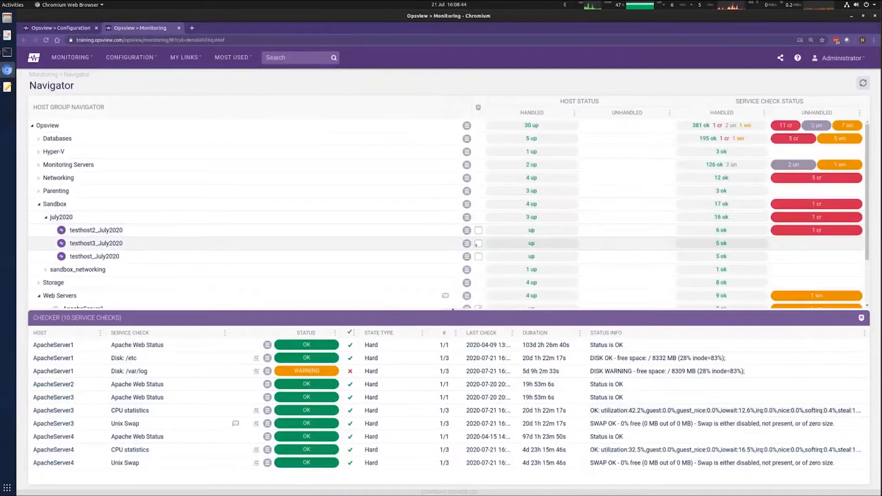
left_click(477, 243)
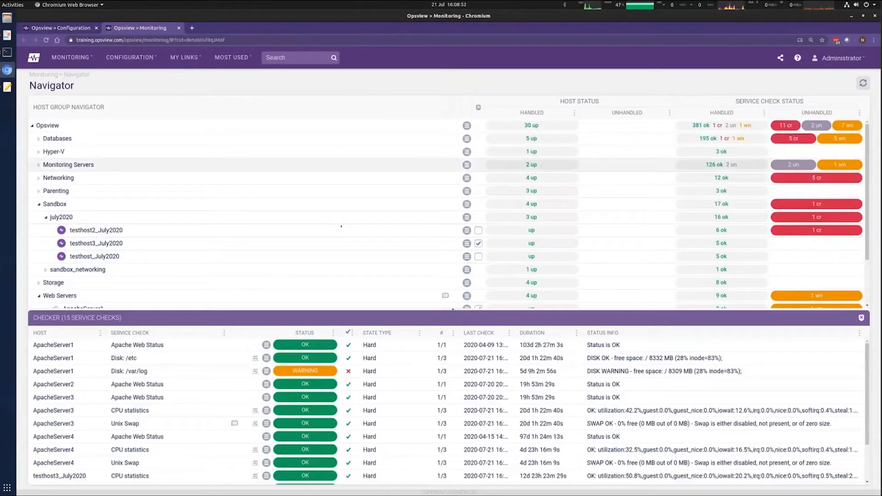
Step: Deselect all four Apache servers in the Web Servers group, leaving only testhost3_July2020 selected
scroll(476, 283, "down", 3)
left_click(478, 288)
left_click(478, 248)
left_click(478, 261)
left_click(478, 275)
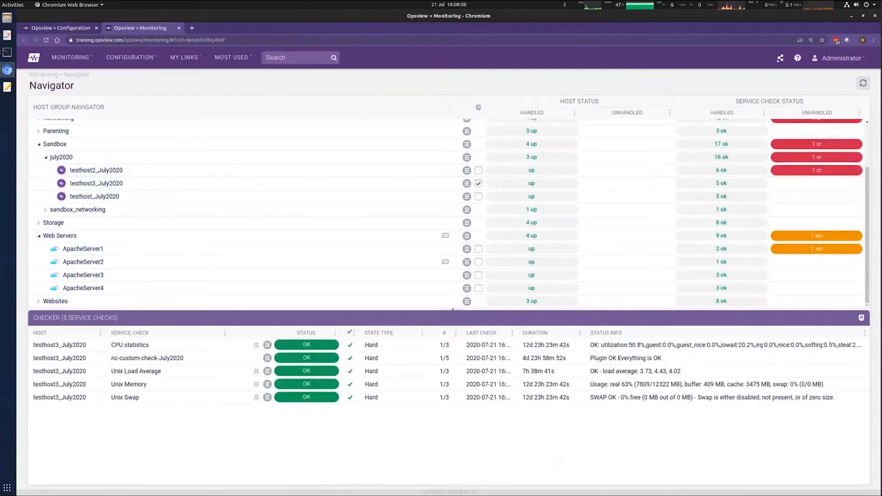
Step: Display the shareable link for the current Navigator view without adding it to My Links
left_click(780, 57)
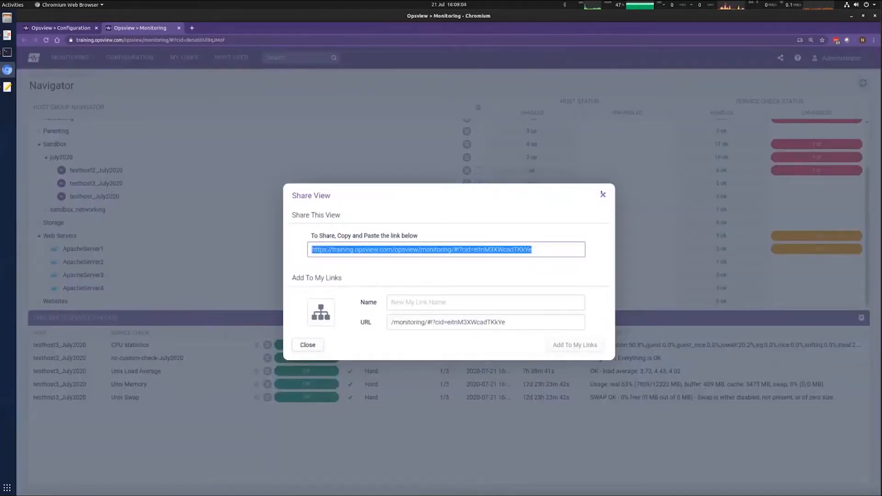
left_click(603, 194)
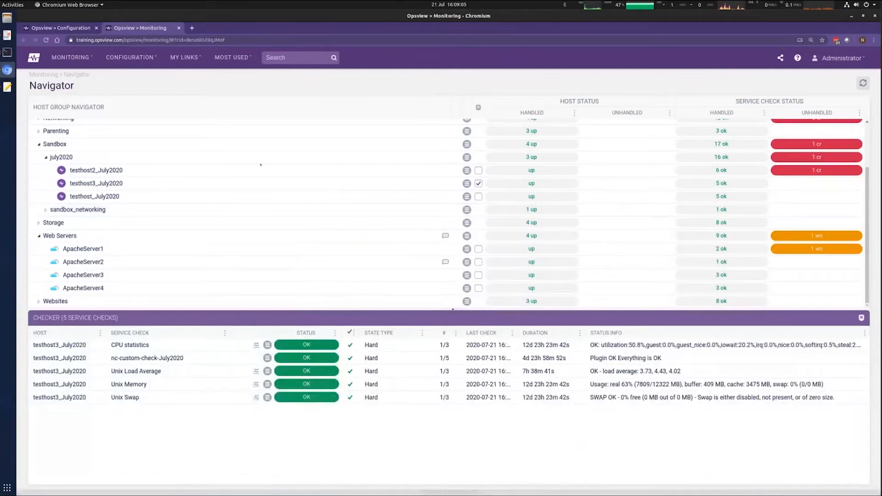
Step: Switch to the Tips and Tricks PDF in Document Viewer and advance to the WebApp Tuning slide
left_click(7, 35)
left_click_drag(382, 225, 383, 226)
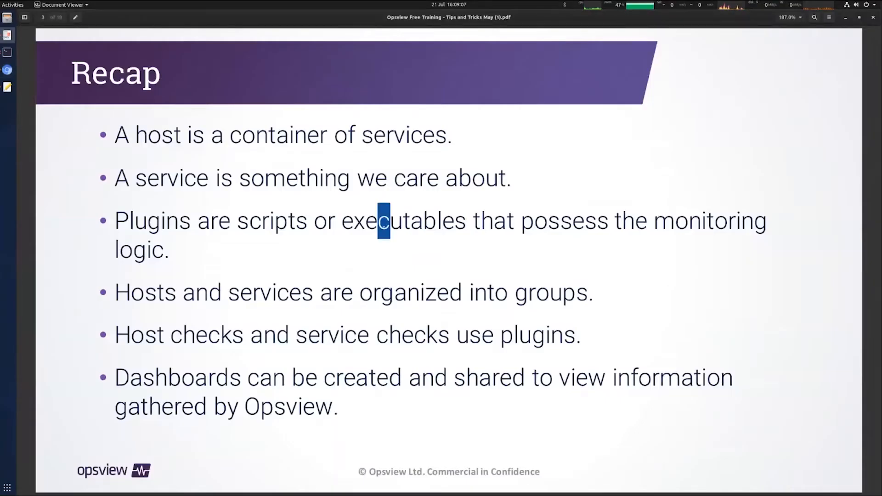
key("Page_Down")
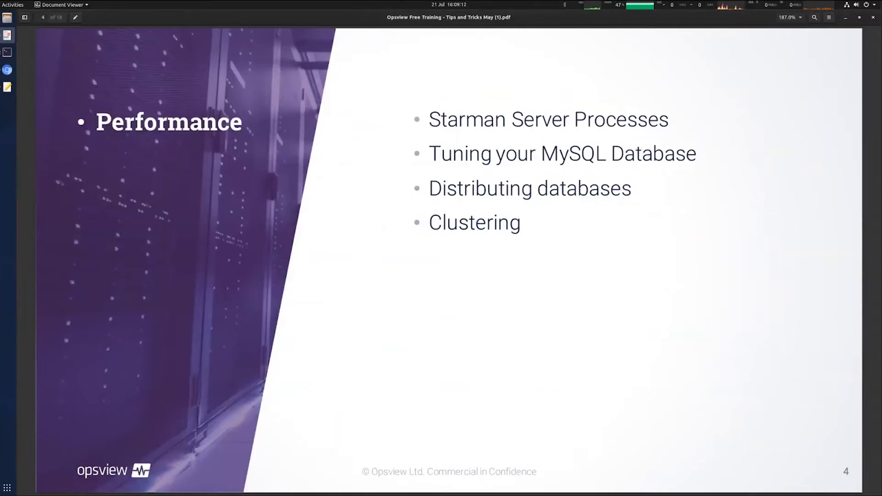
key("Page_Down")
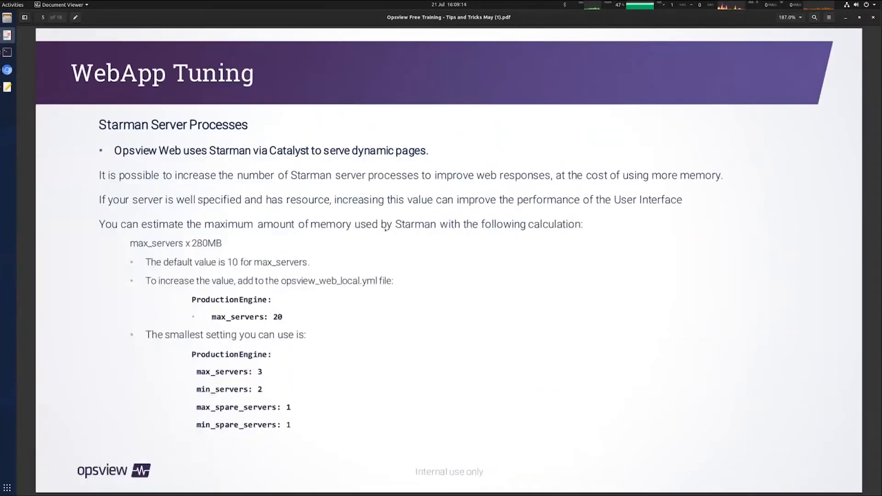
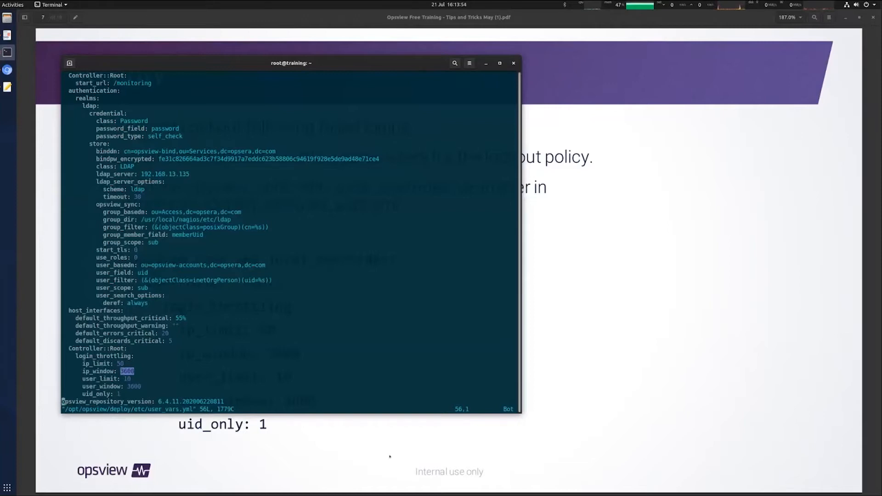
Step: Bring the PDF back in front of the terminal and advance to the Bulk Edit slide
left_click(414, 468)
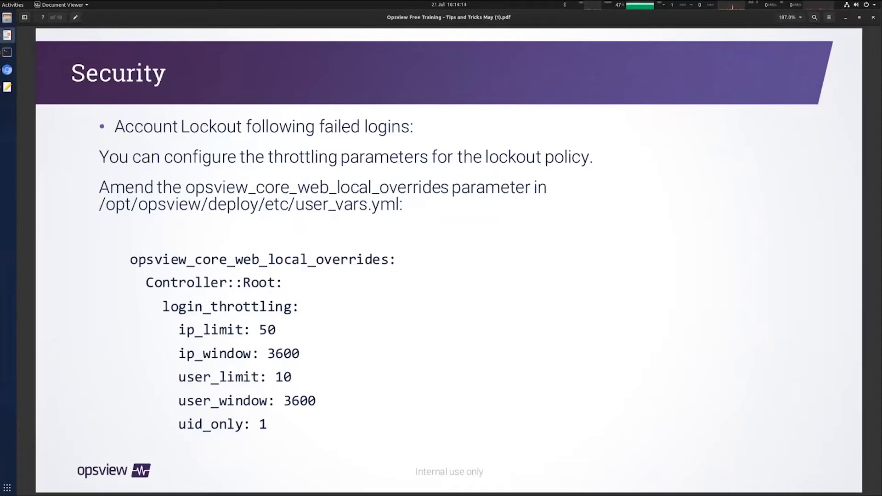
key("Right")
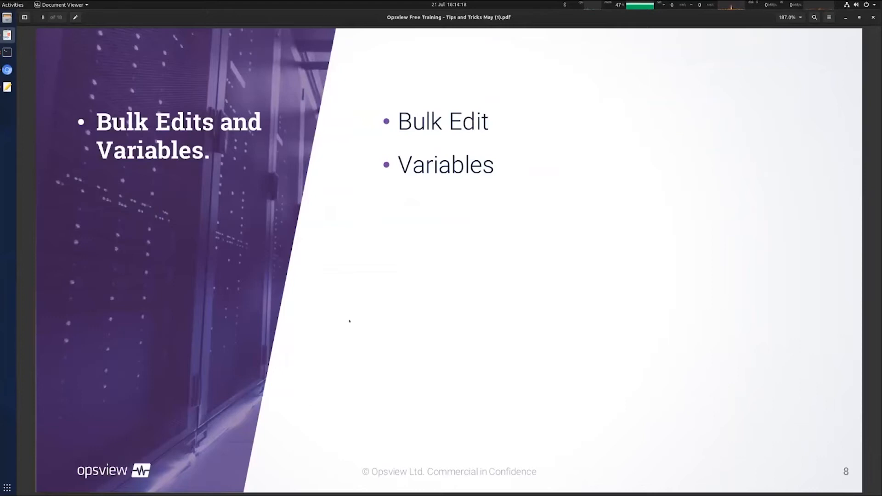
key("Right")
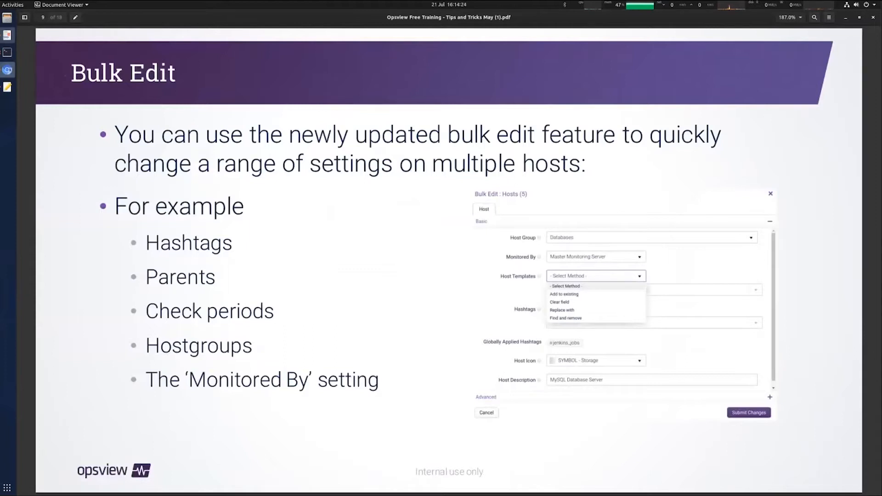
Step: Switch to Opsview in Chromium and open the Hosts configuration list
left_click(6, 69)
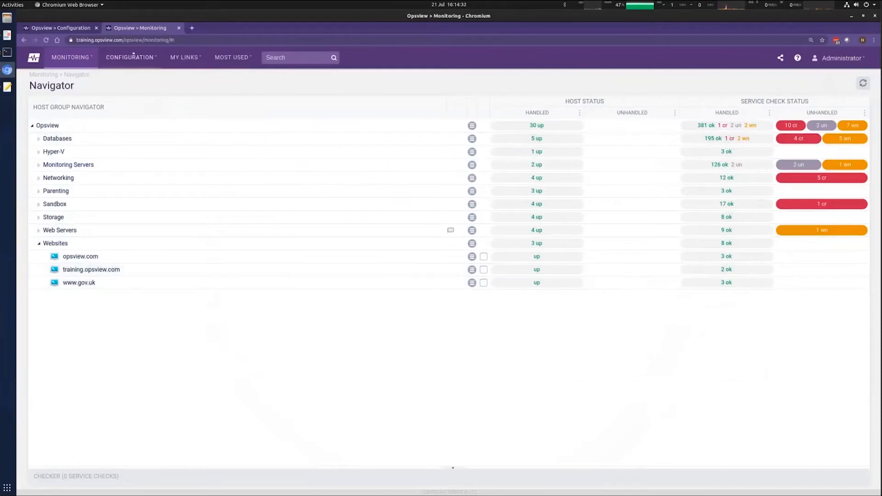
left_click(130, 58)
left_click(138, 166)
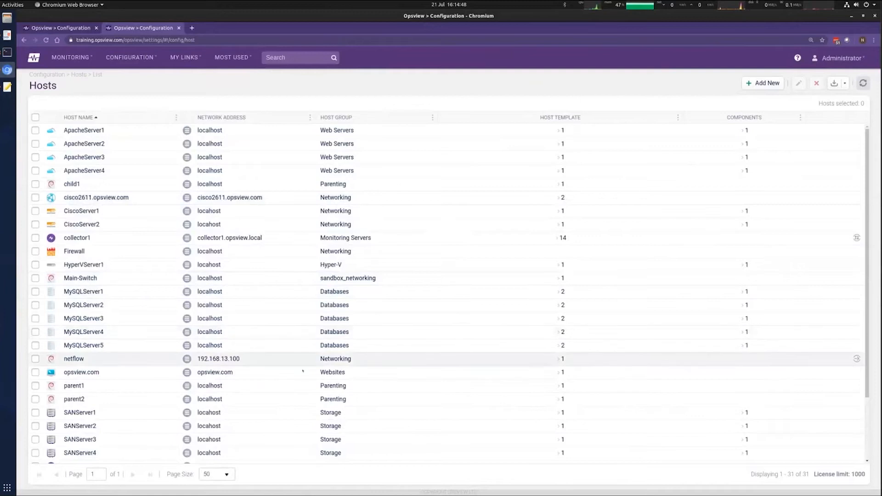
Step: Select hosts MySQLServer1 through MySQLServer5 and open them for bulk editing
left_click(35, 291)
left_click(35, 305)
left_click(35, 318)
left_click(35, 331)
left_click(35, 345)
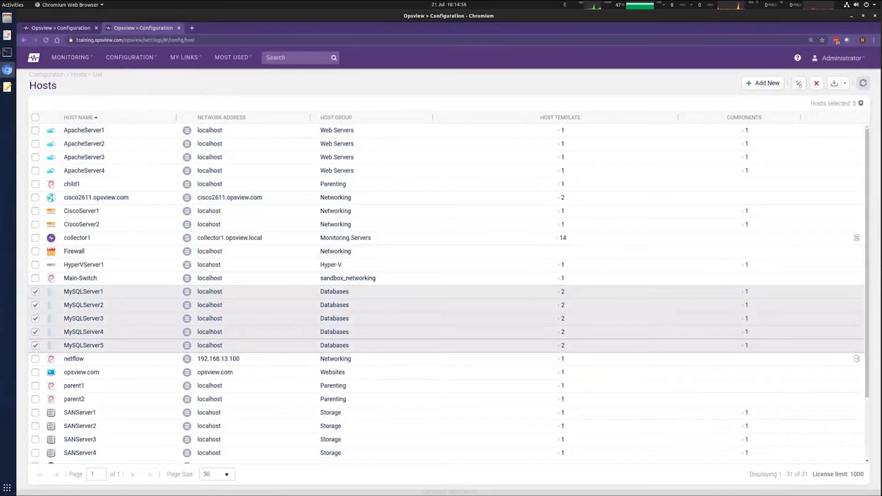
left_click(798, 83)
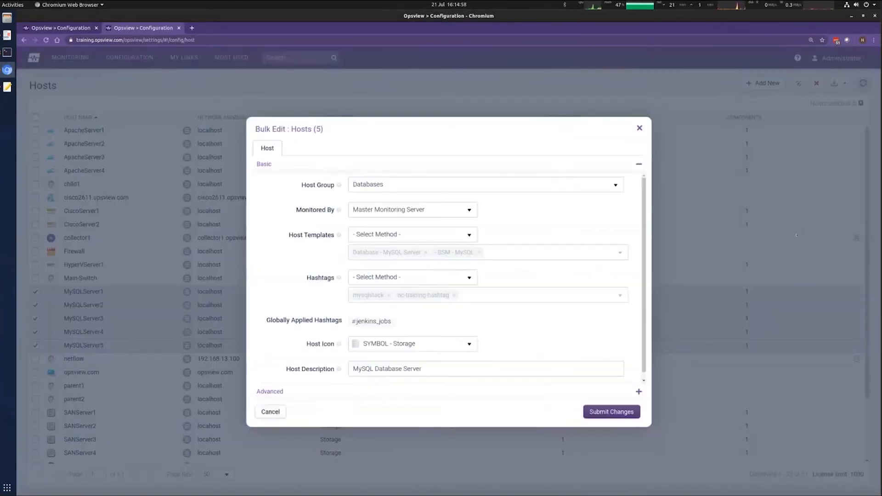
Step: Set the Host Templates method to Add to existing and add the OS - Unix Base template
left_click(469, 234)
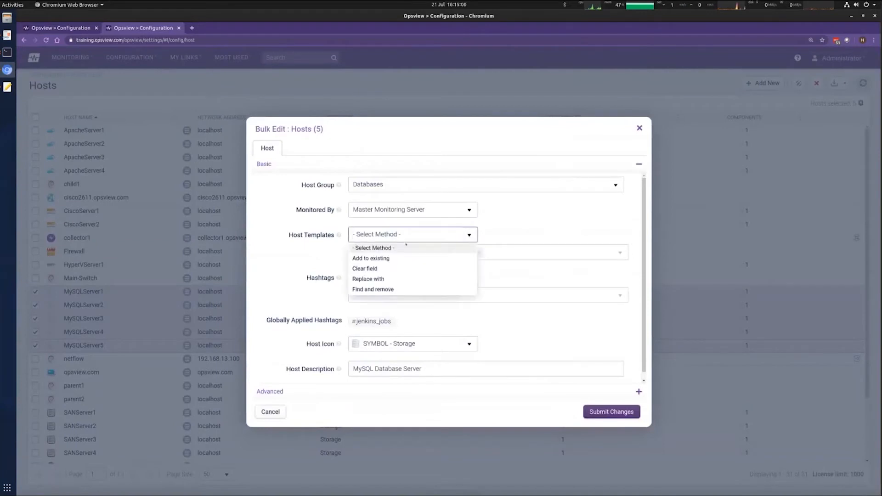
left_click(371, 258)
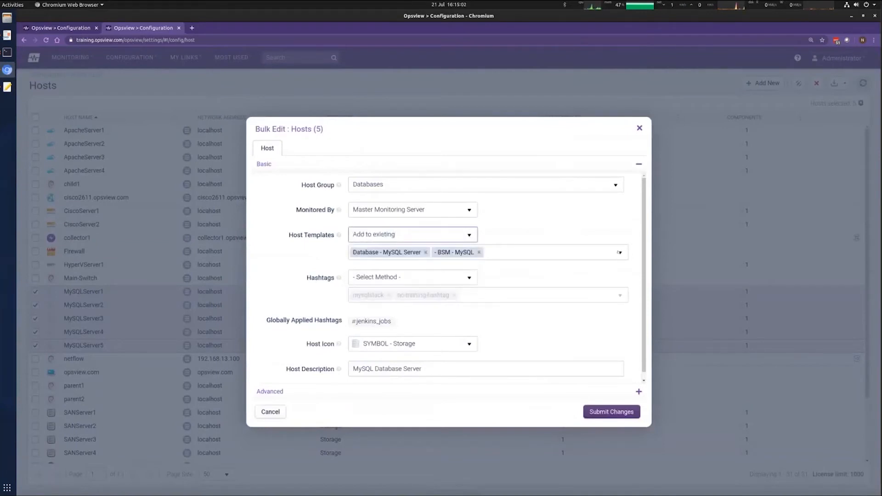
left_click(619, 252)
scroll(610, 362, "down", 5)
scroll(609, 363, "down", 10)
scroll(397, 302, "up", 2)
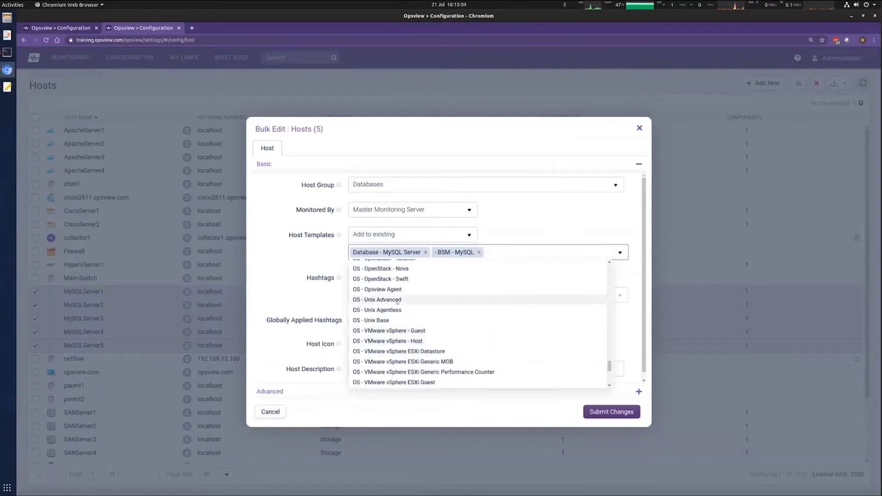
left_click(384, 320)
left_click(581, 217)
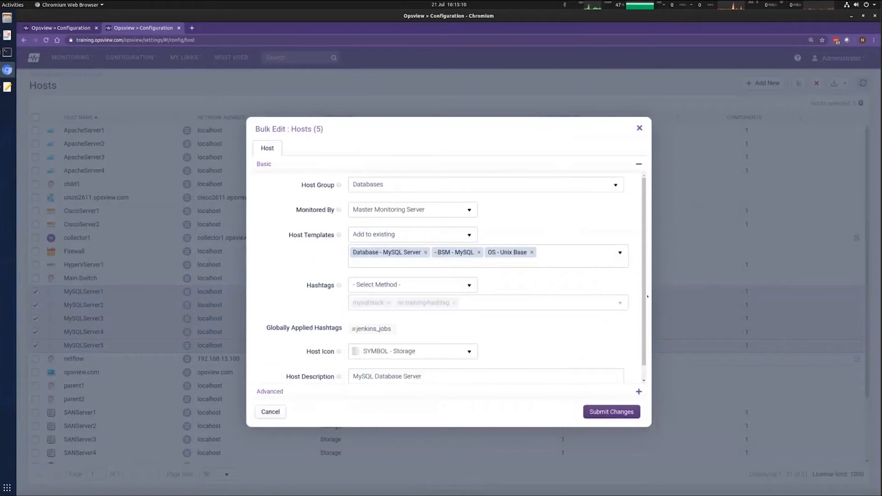
Step: Review the Monitored By and Host Group options and the remaining basic settings in the bulk edit
left_click(468, 210)
left_click(437, 222)
left_click(620, 186)
scroll(515, 301, "down", 1)
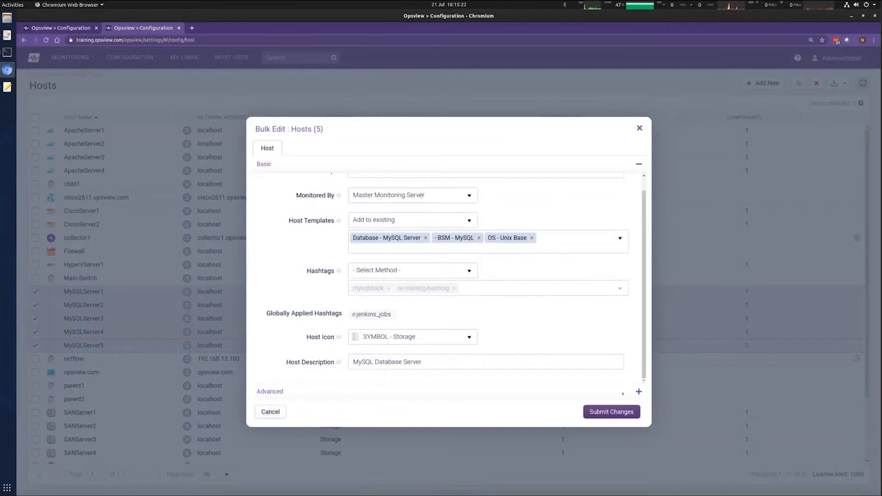
Step: In the advanced settings, set the Parents method to Add to existing and add CiscoServer2
left_click(637, 391)
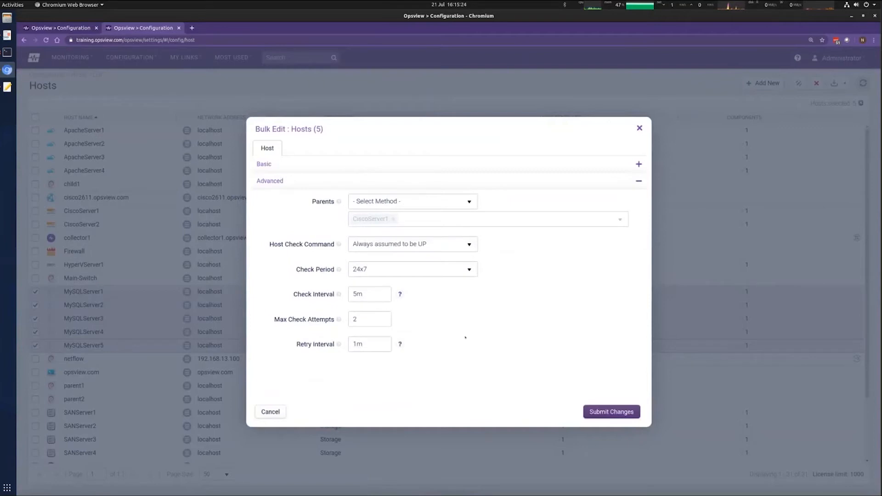
left_click(469, 202)
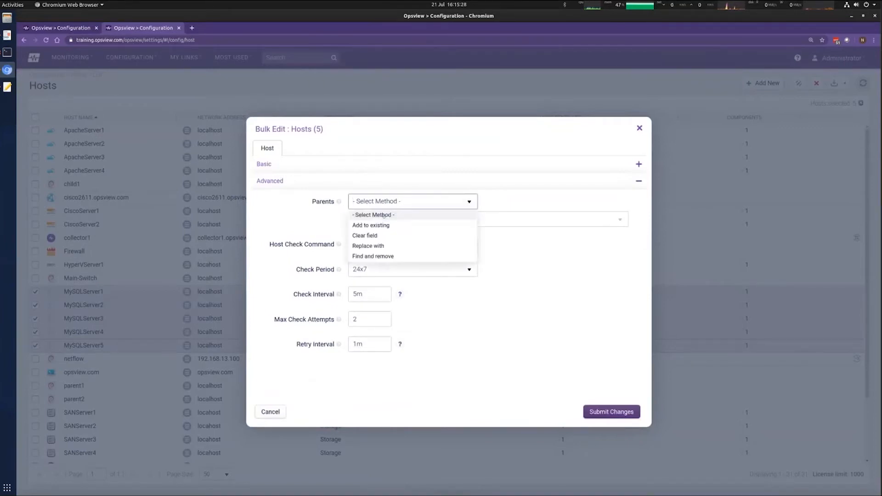
left_click(371, 225)
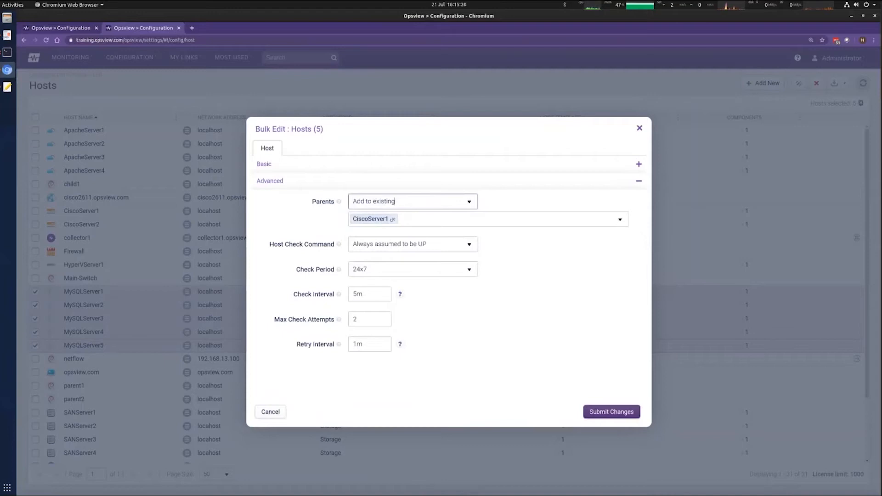
left_click(562, 220)
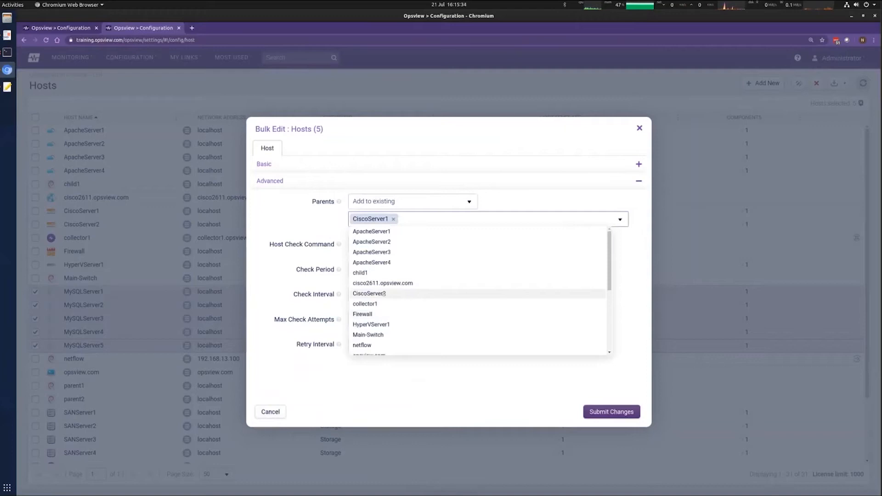
left_click(385, 293)
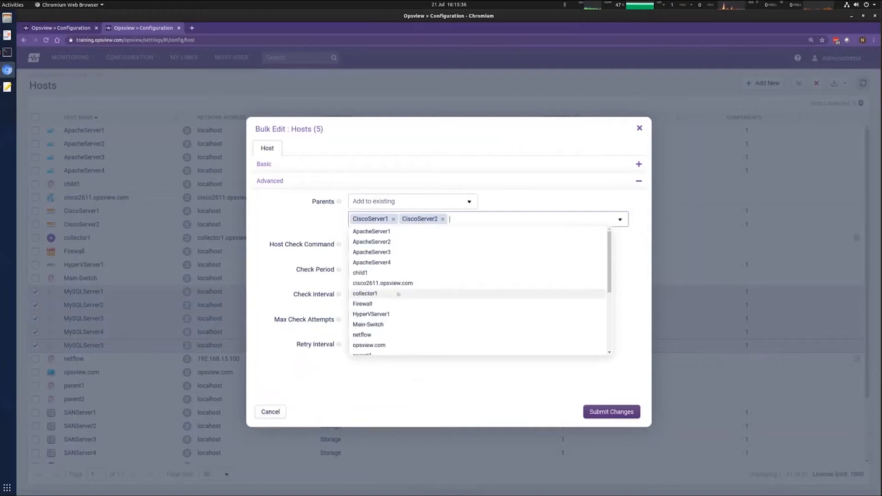
left_click(499, 198)
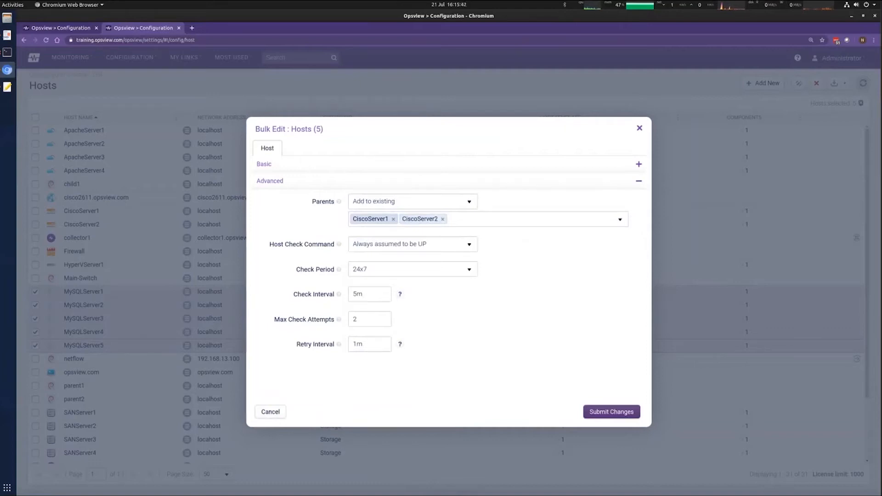
Step: Check the Check Period options, return to the basic settings and submit the bulk edit
left_click(470, 270)
left_click(470, 270)
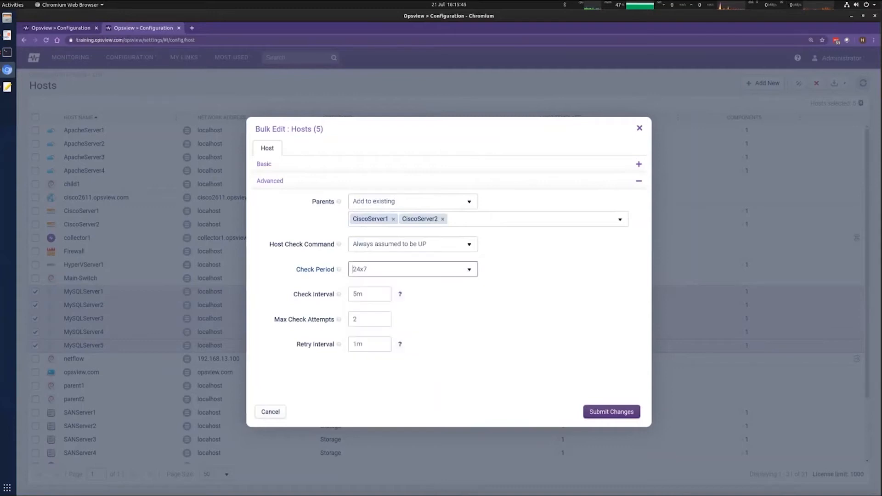
left_click(638, 164)
left_click(627, 411)
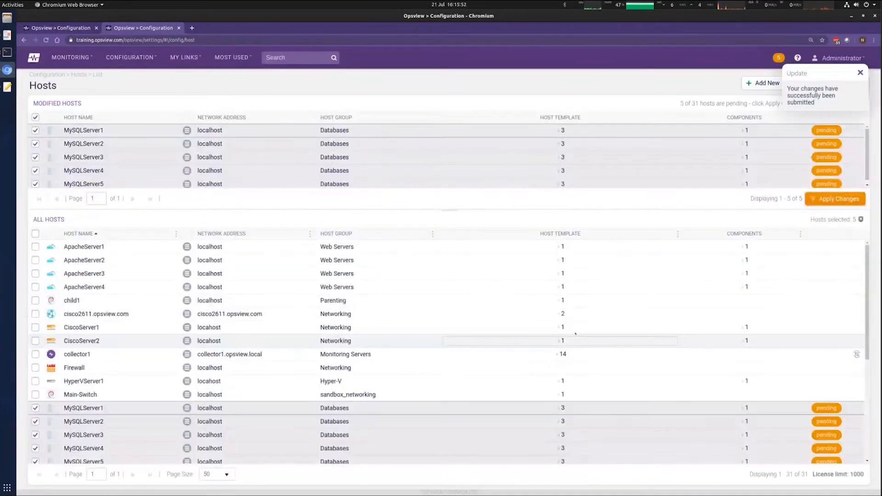
Step: Apply the pending host changes and leave them running in the background after checking their progress
left_click(827, 200)
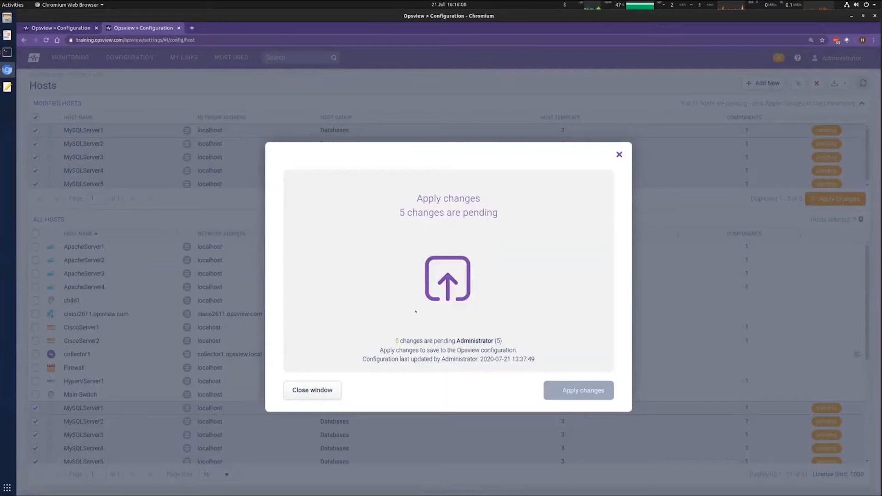
left_click(312, 390)
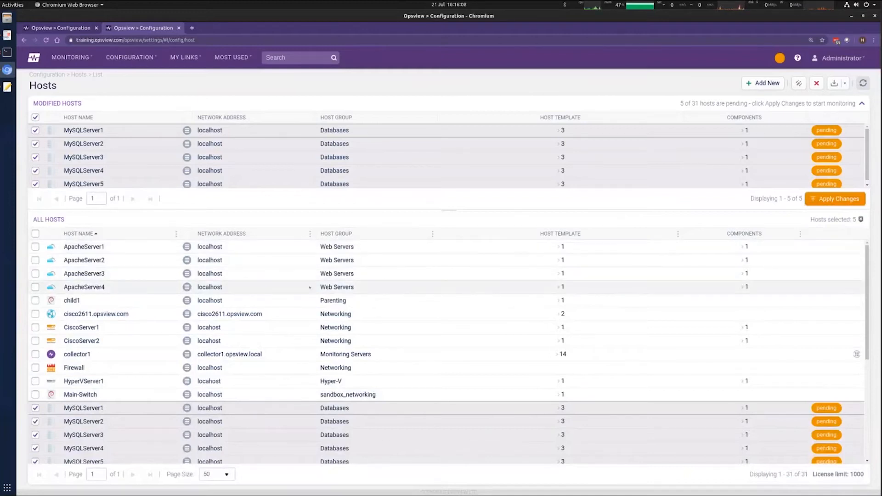
mouse_move(781, 59)
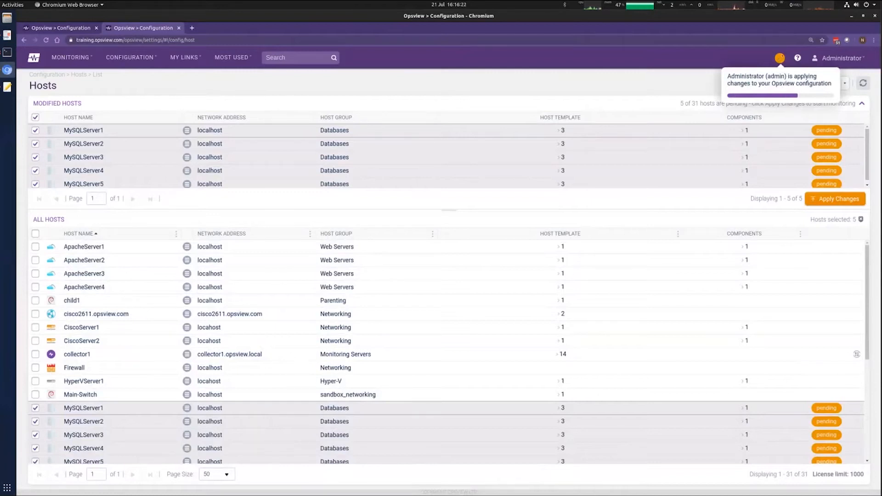
left_click(781, 56)
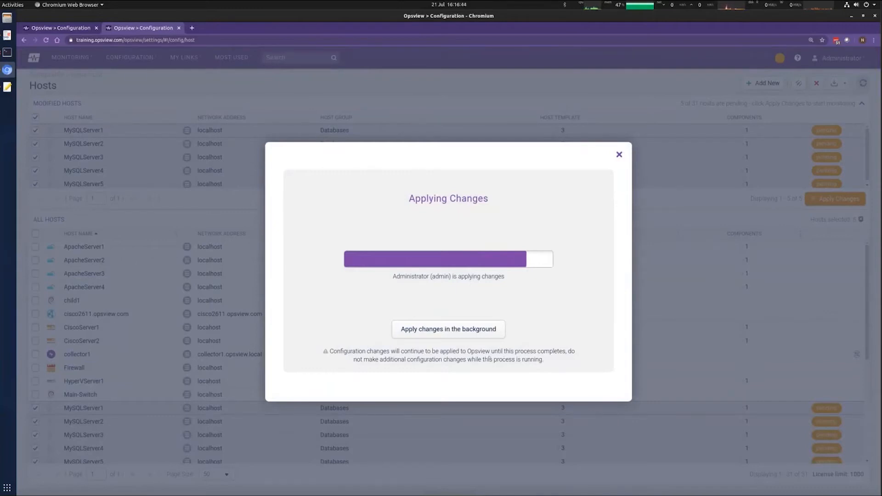
left_click(478, 327)
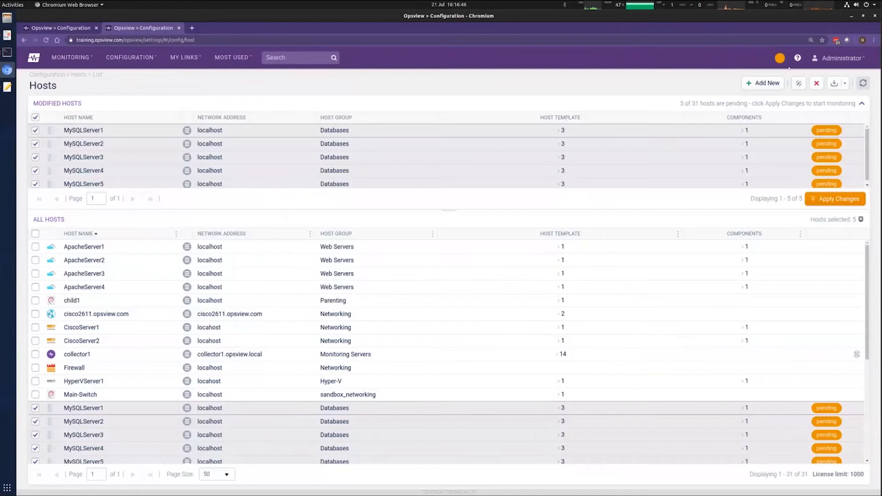
Step: Open the Navigator monitoring view
left_click(71, 58)
left_click(206, 229)
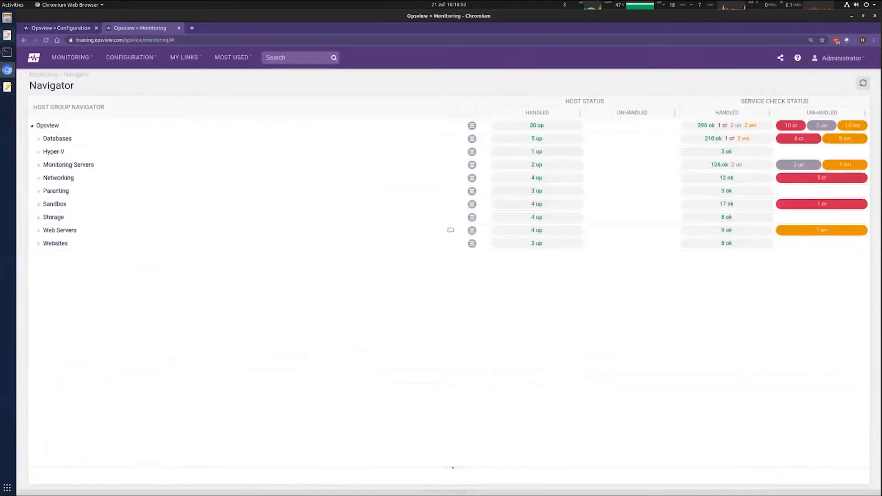
Step: Switch to the PDF slides, advance to the Variables slide, and return to Opsview in Chromium
key("alt+Tab")
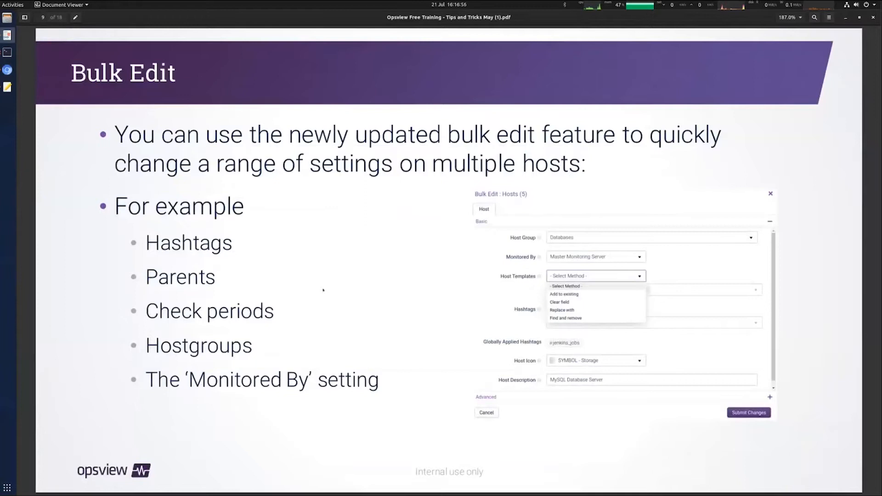
key("Page_Down")
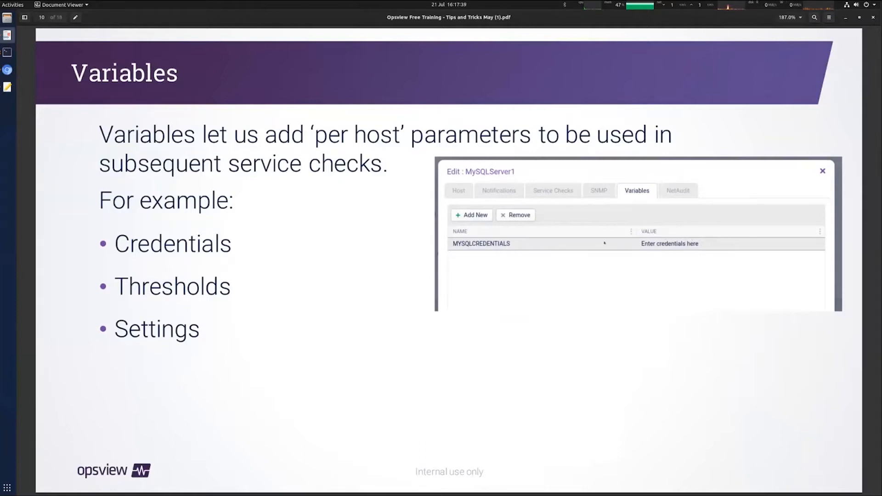
key("alt+Tab")
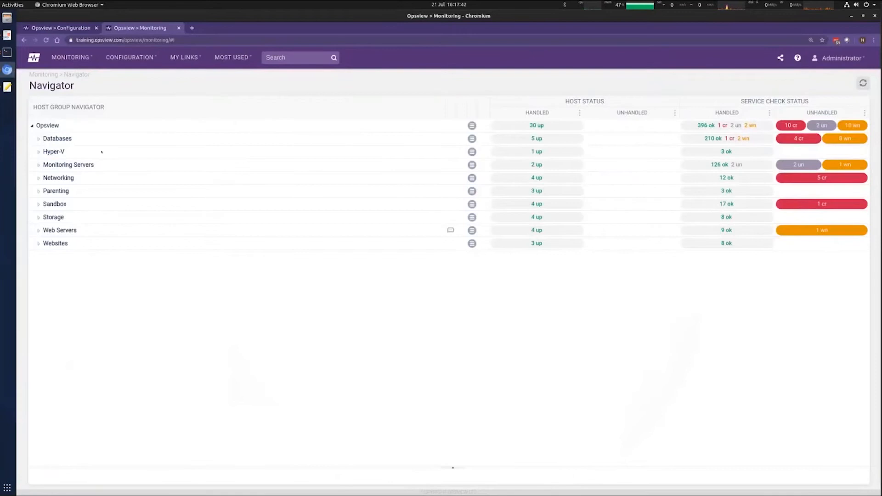
Step: Expand the Databases host group, list MySQLServer2's service checks, and open the MySQL Bytes received check for troubleshooting
left_click(92, 138)
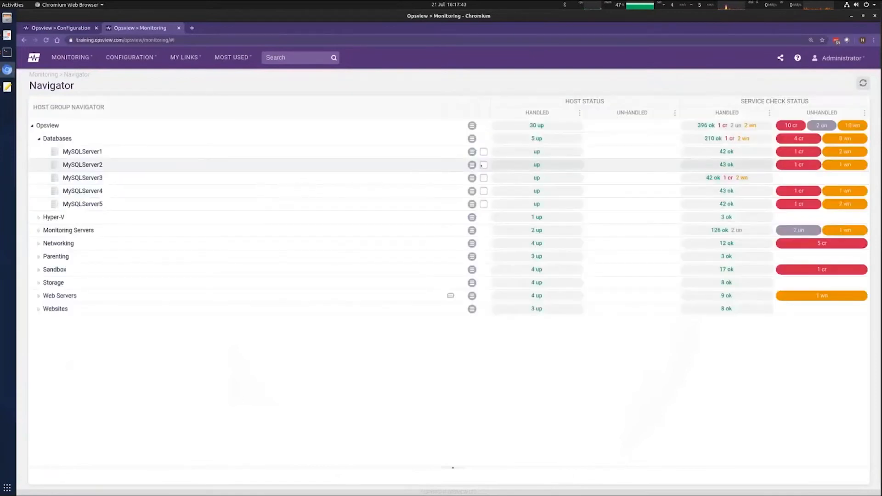
left_click(482, 165)
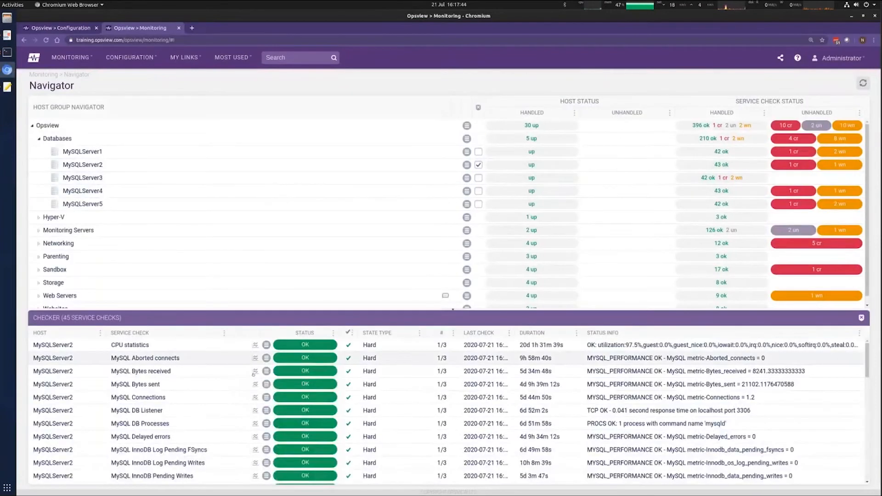
left_click(267, 371)
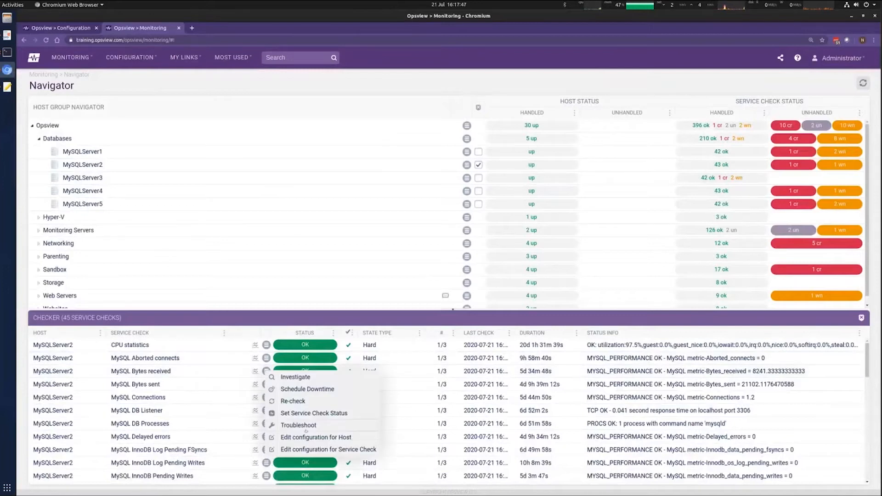
left_click(304, 427)
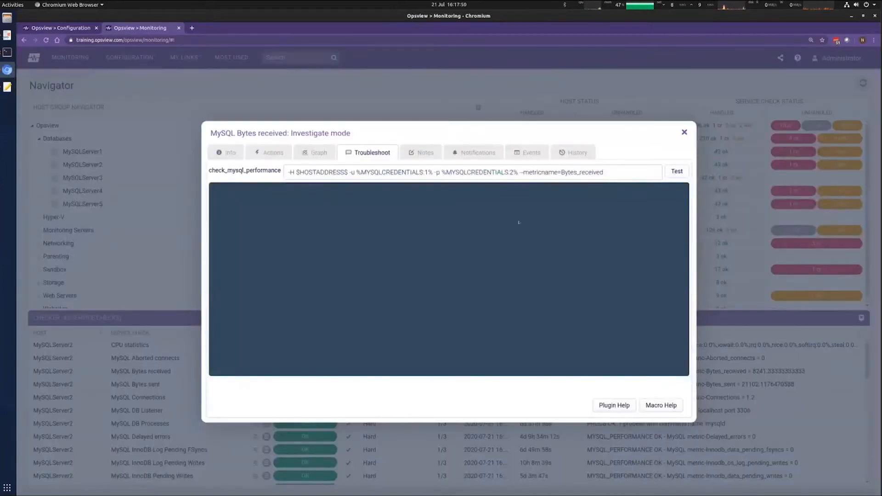
Step: Test the MySQL Bytes received check, examine how its credential variables resolve in the executed command, and close the investigation
left_click_drag(351, 172, 518, 172)
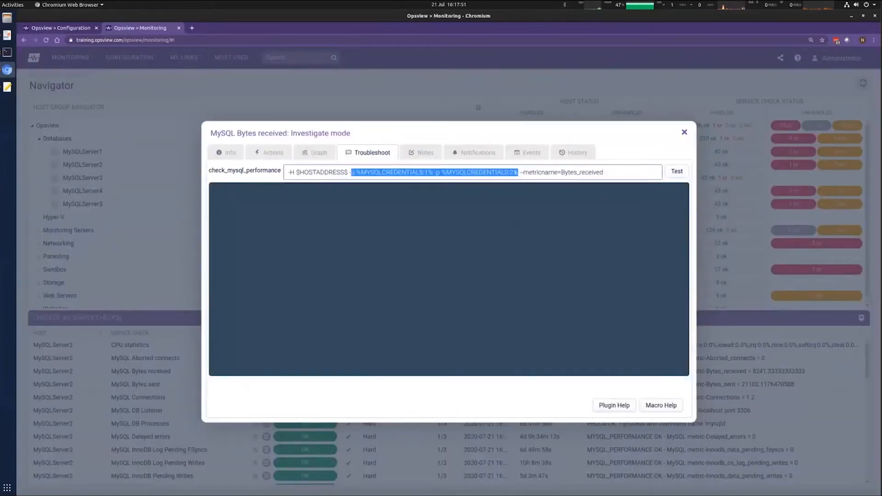
key("Return")
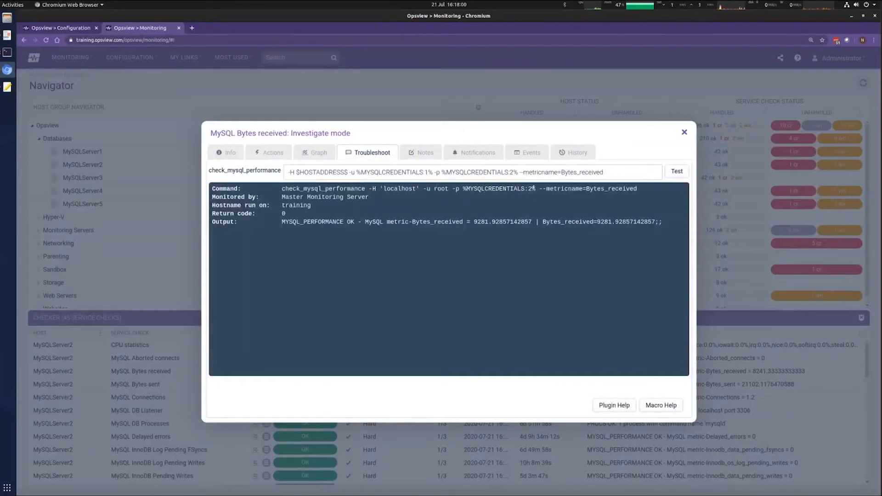
left_click_drag(536, 189, 377, 188)
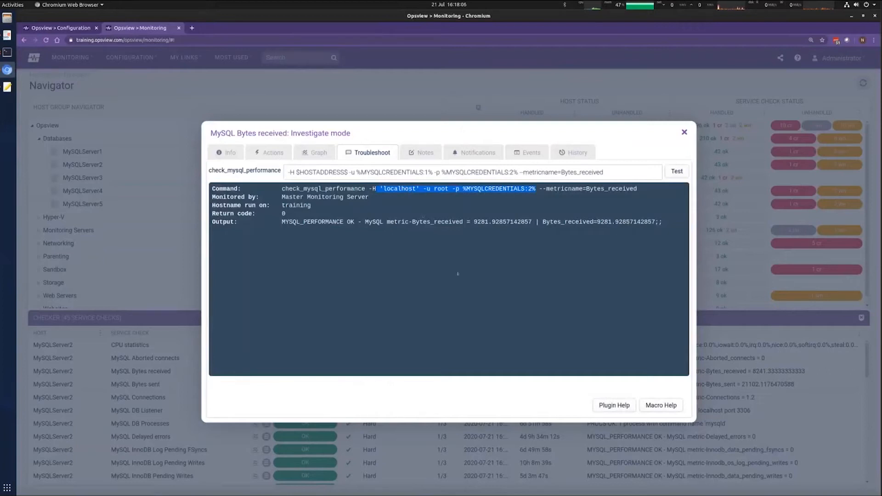
left_click(521, 190)
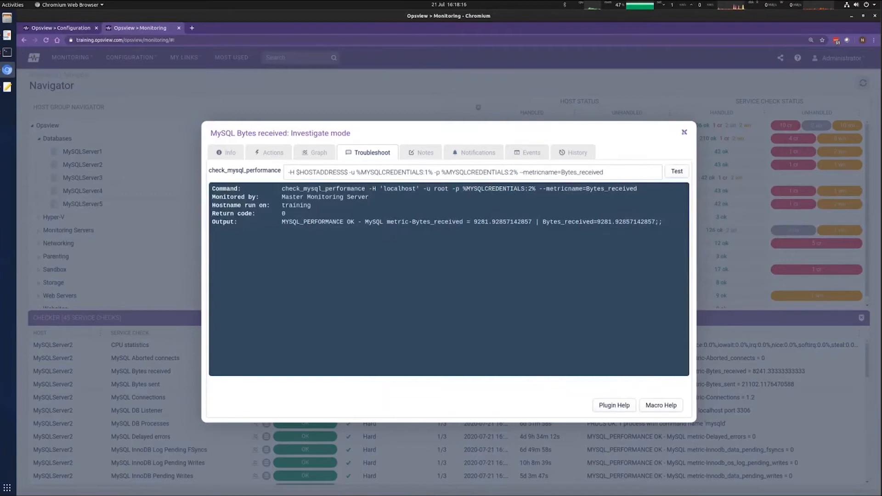
left_click(684, 132)
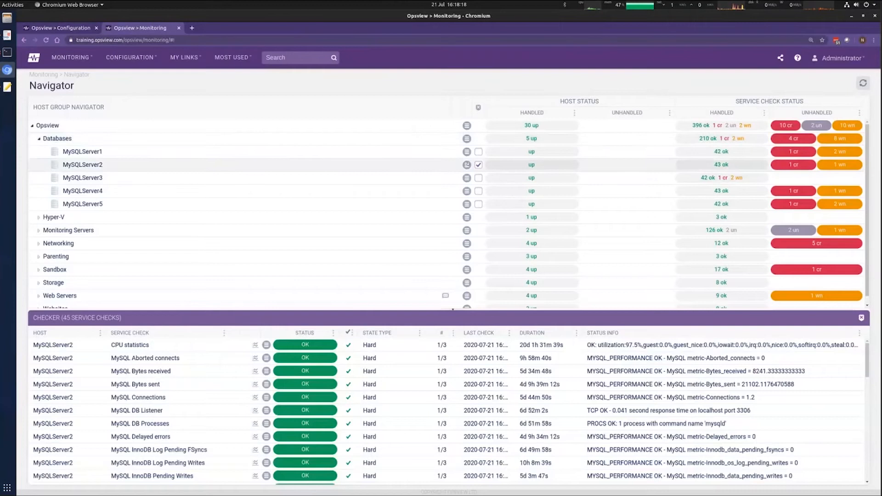
Step: Inspect the username and password overrides of the MYSQLCREDENTIALS variable on host MySQLServer2, and discard the edit
left_click(466, 164)
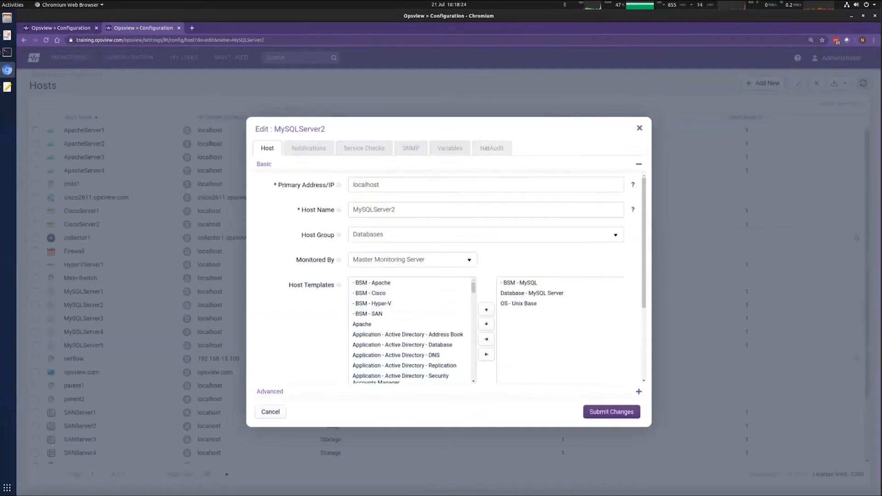
left_click(451, 148)
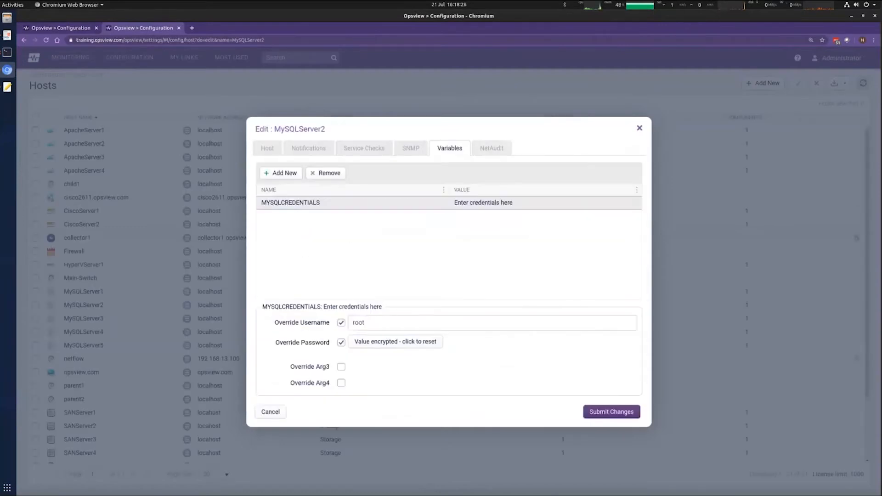
double_click(363, 322)
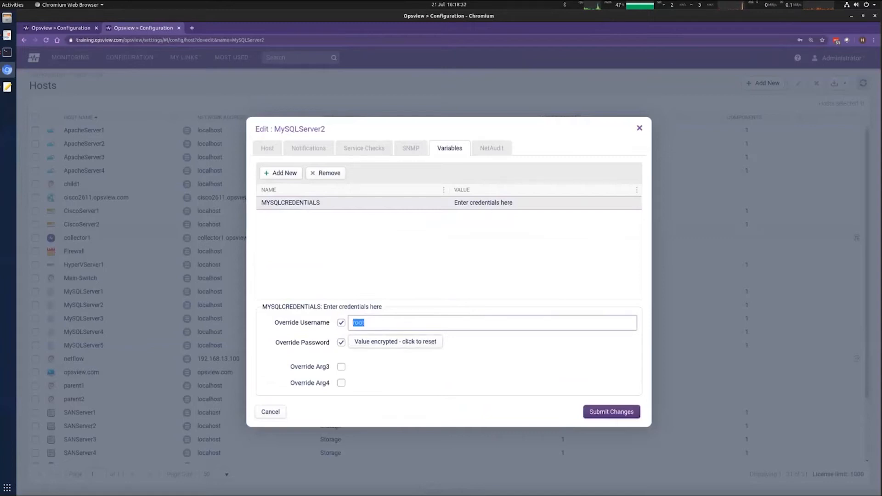
left_click(431, 342)
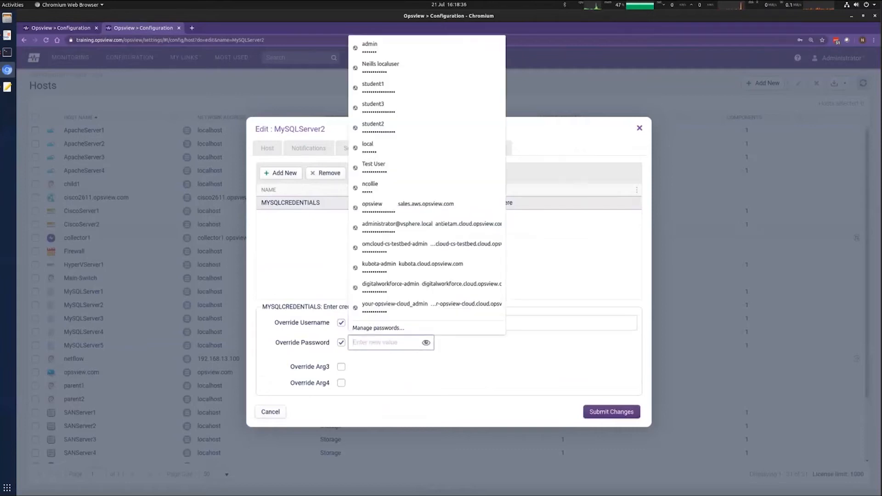
left_click(479, 391)
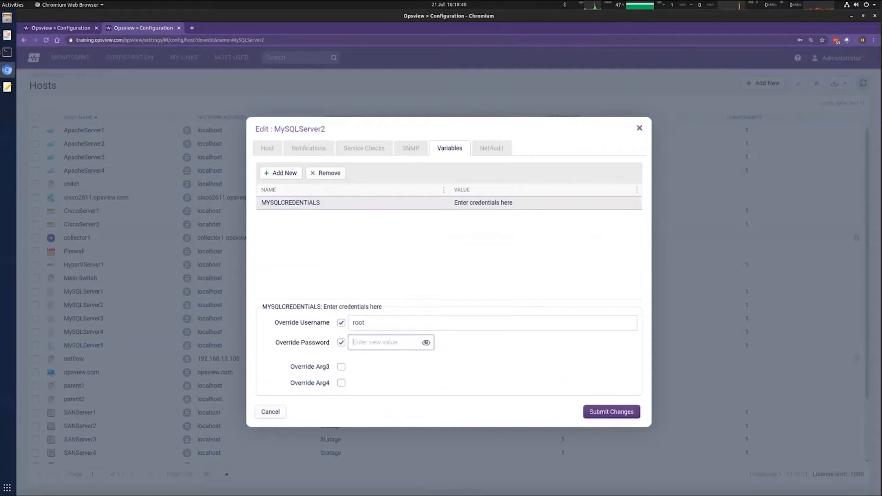
left_click(271, 409)
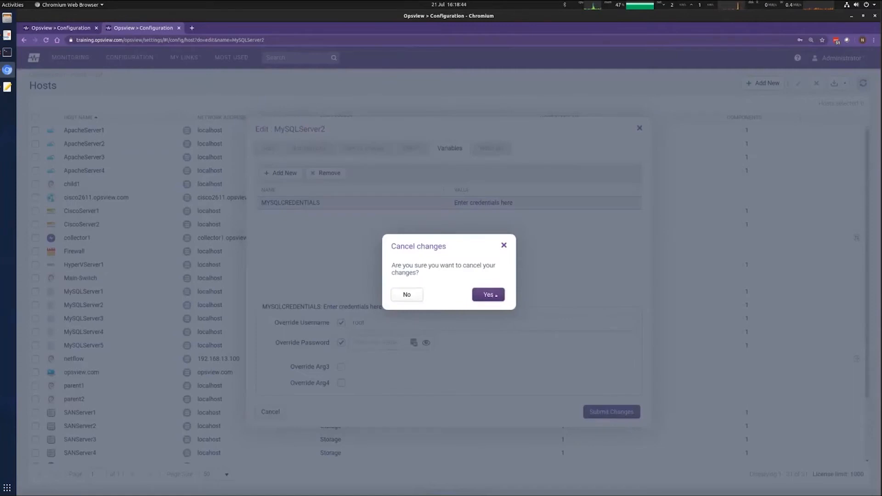
left_click(495, 295)
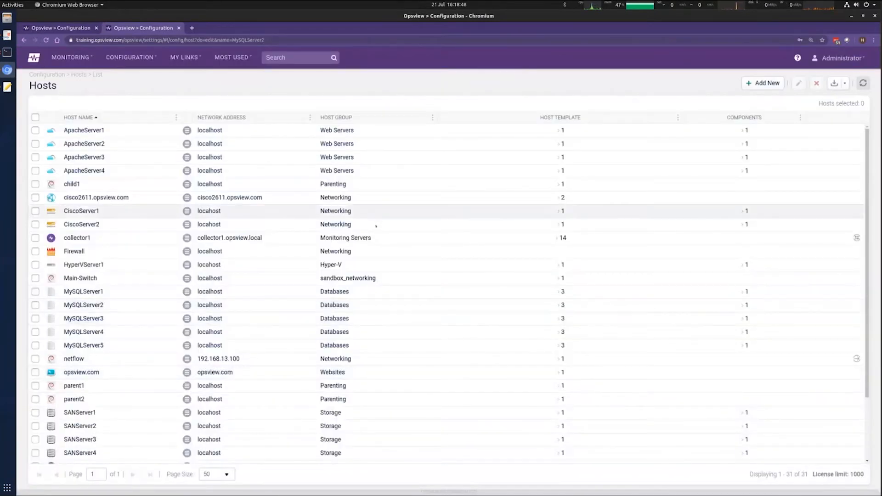
Step: Edit host MySQLServer1 and add a DISK variable with the value /etc
scroll(304, 318, "down", 2)
scroll(304, 318, "up", 1)
scroll(303, 318, "up", 1)
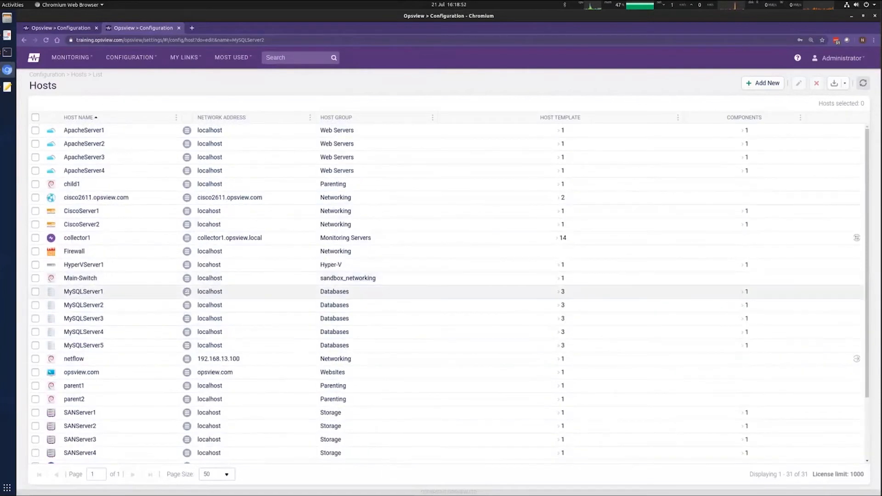
left_click(188, 292)
left_click(210, 321)
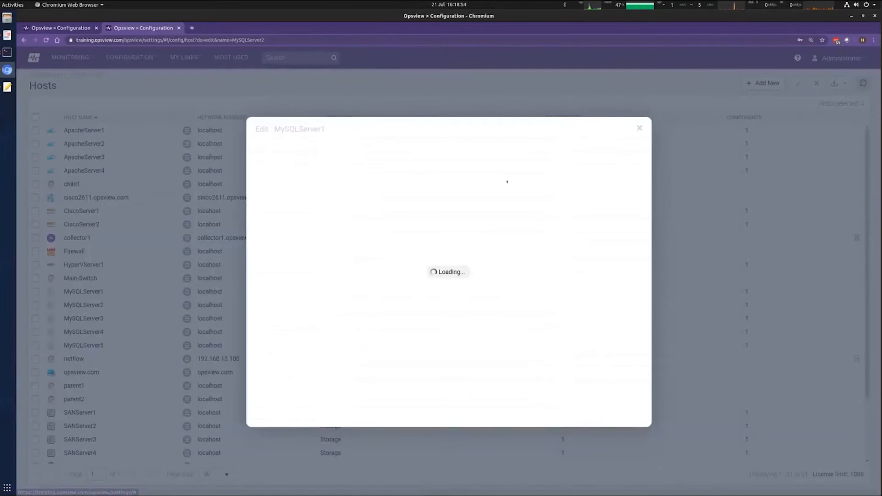
left_click(449, 148)
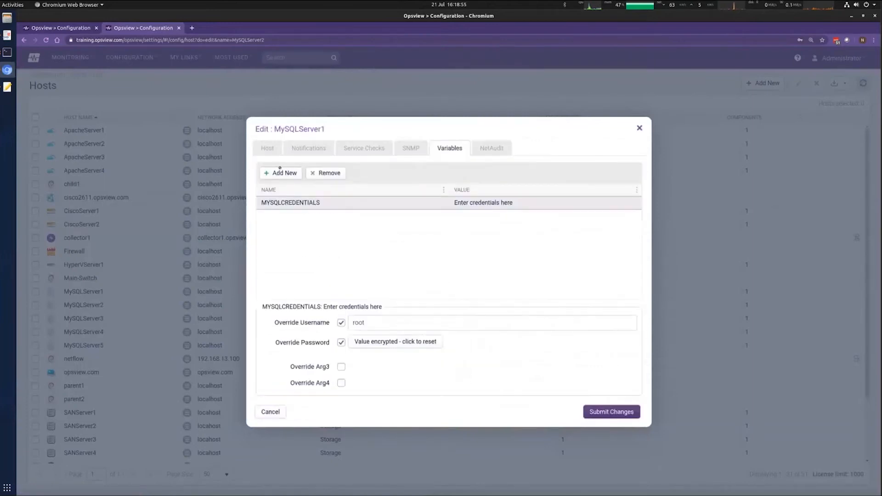
left_click(280, 172)
left_click(439, 204)
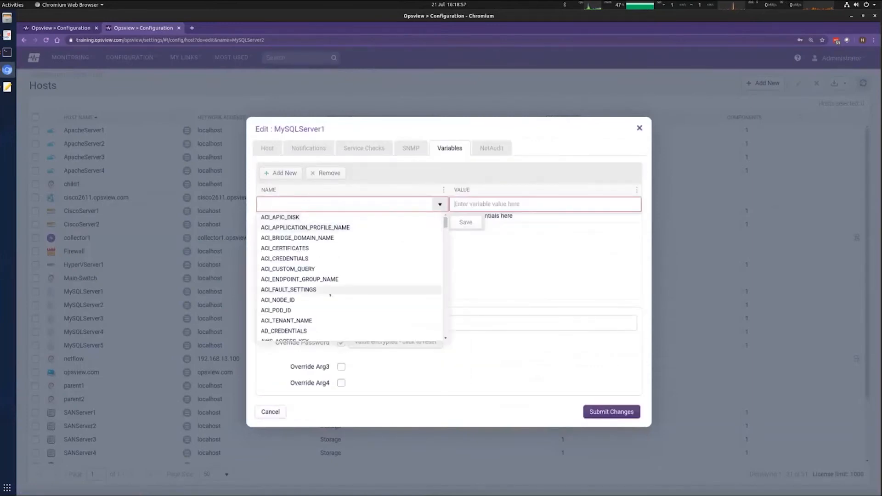
left_click_drag(445, 223, 451, 260)
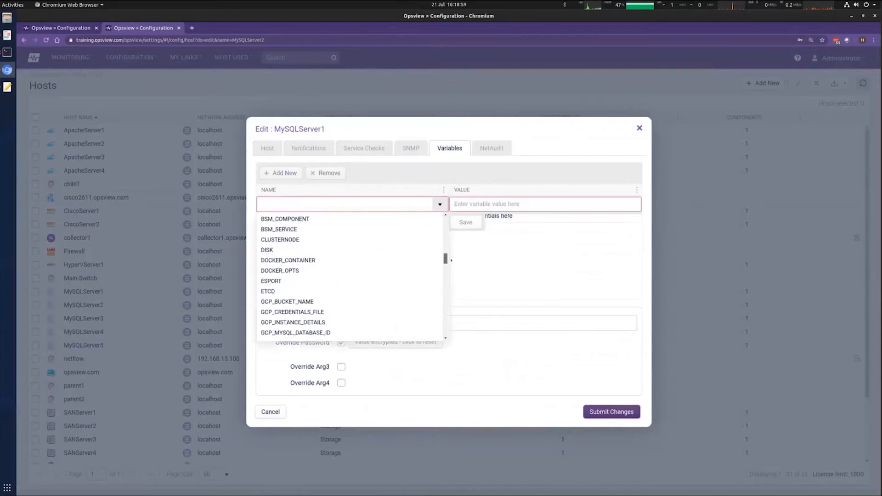
left_click(285, 250)
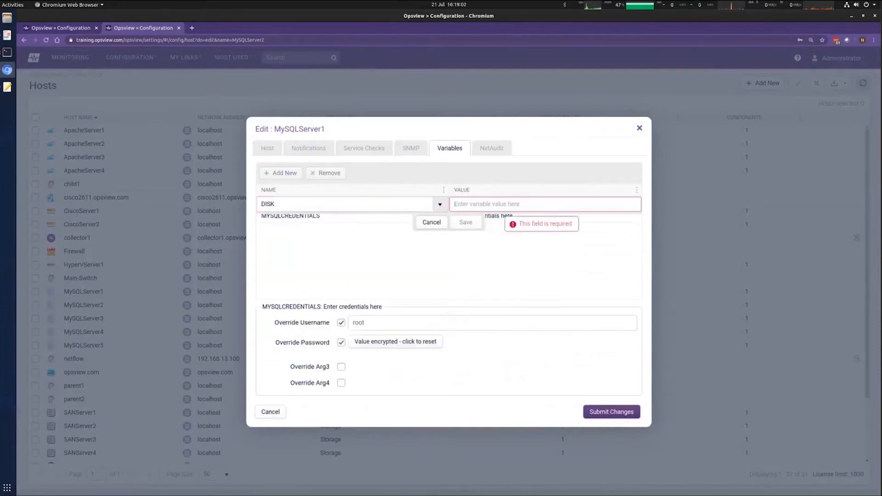
type("/etc")
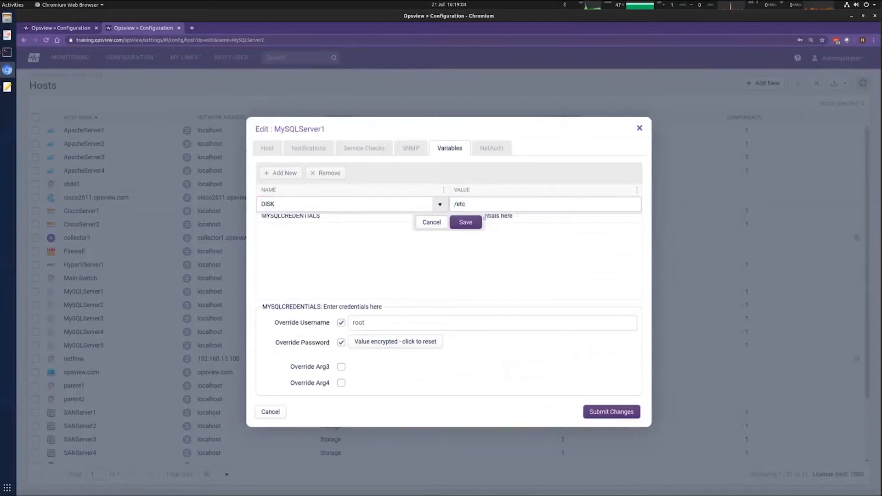
left_click(465, 222)
Step: Add a second DISK variable with the value /var/lib/mysql to MySQLServer1 and compare both DISK entries
left_click(284, 173)
type("DISK")
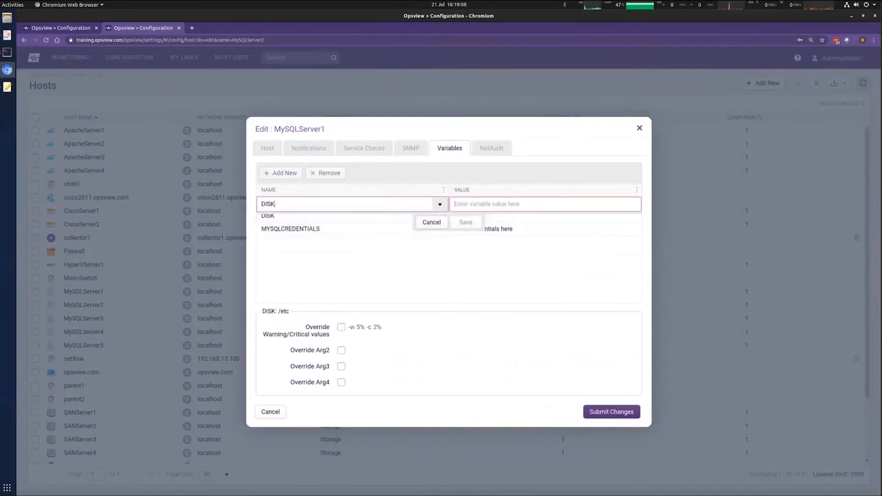
key("Tab")
type("/e")
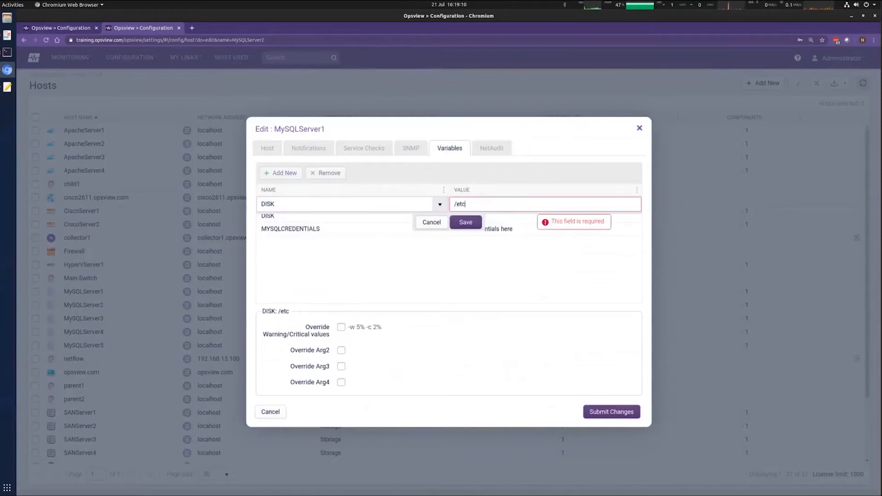
type("var/lib/")
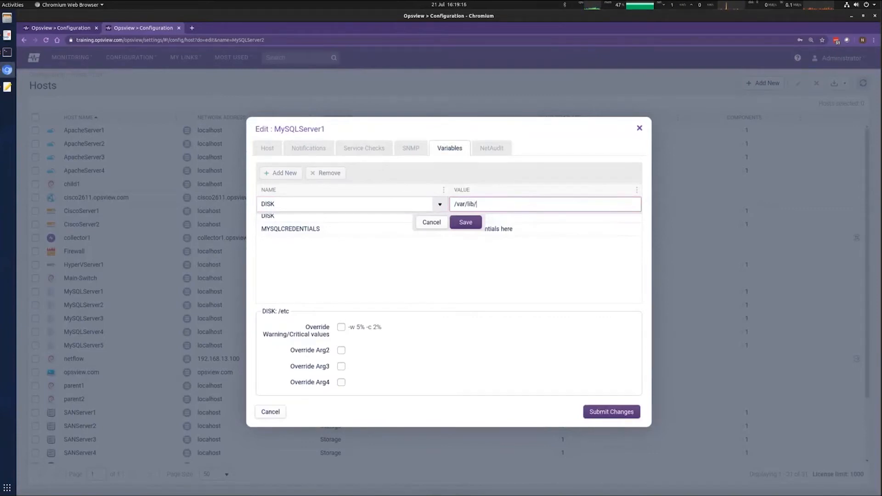
type("mysql")
key("Return")
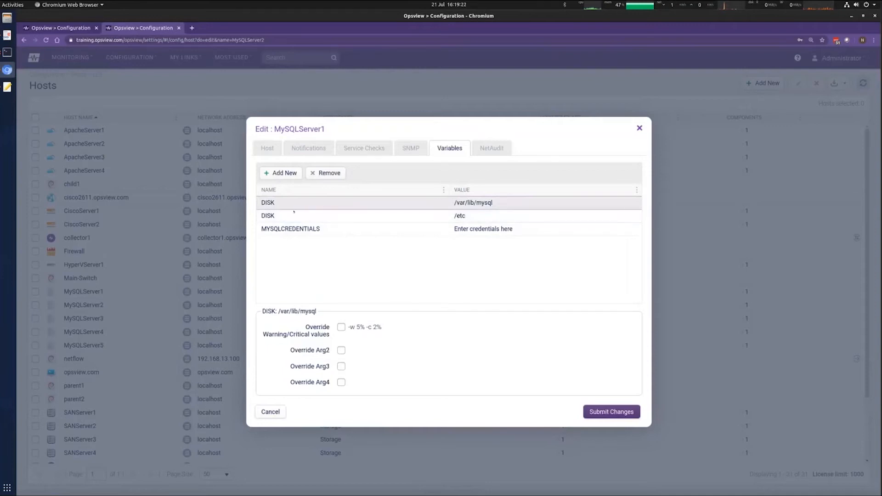
double_click(494, 203)
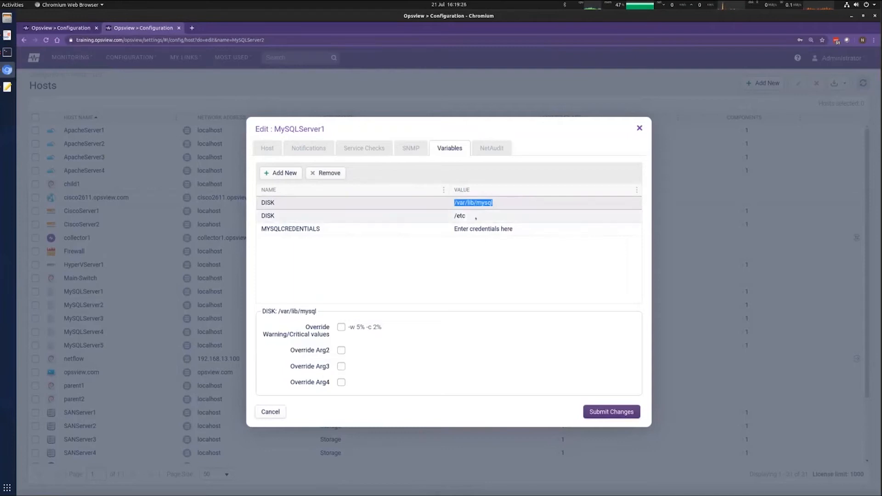
double_click(487, 215)
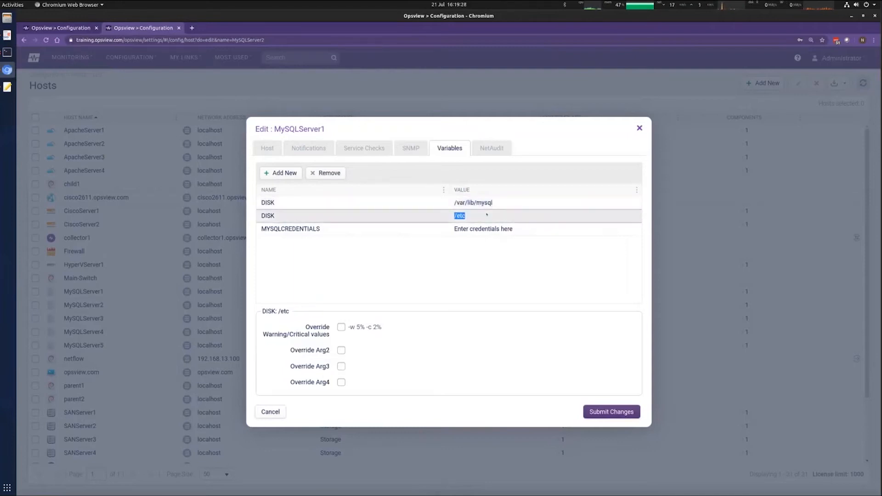
Step: Submit MySQLServer1's variable changes, apply the pending configuration change, and leave it running in the background
left_click(608, 412)
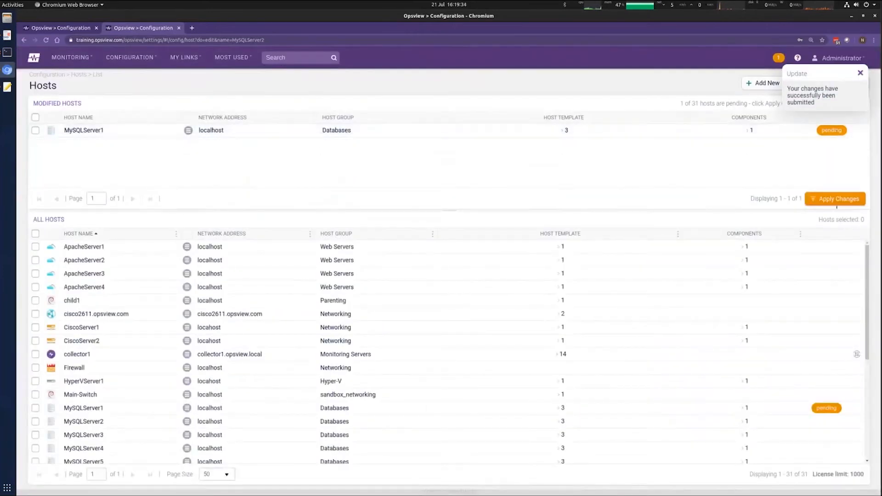
left_click(836, 201)
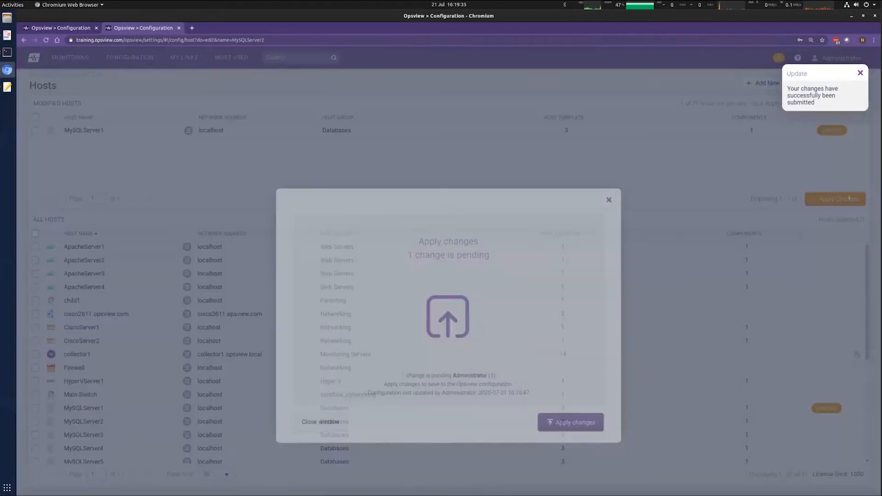
left_click(590, 384)
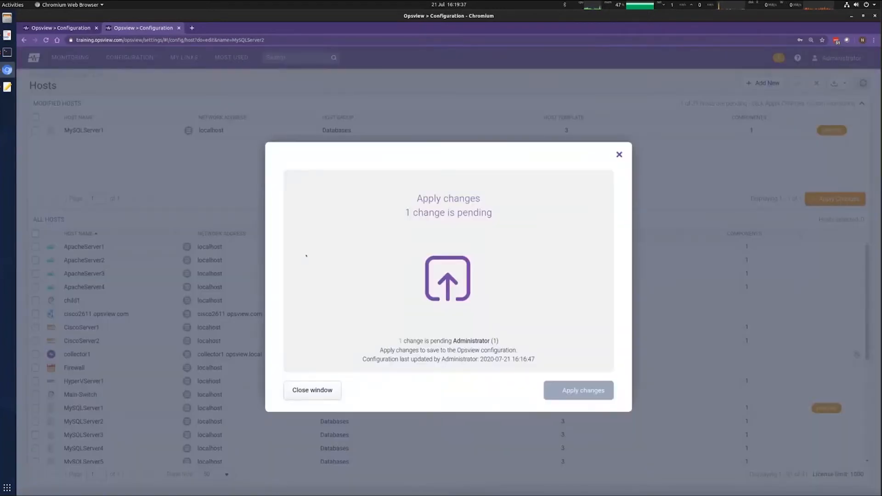
left_click(321, 395)
Step: Open the Navigator monitoring view and expand the Databases host group
left_click(70, 57)
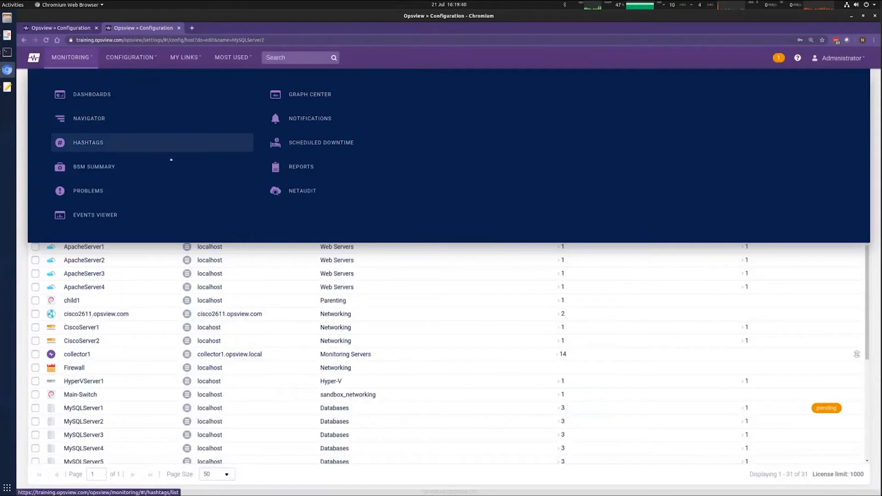
left_click(87, 120)
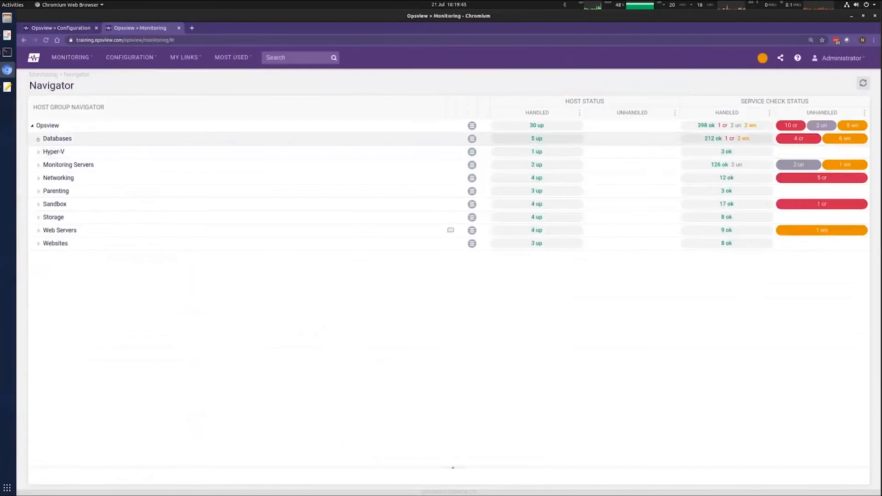
left_click(38, 139)
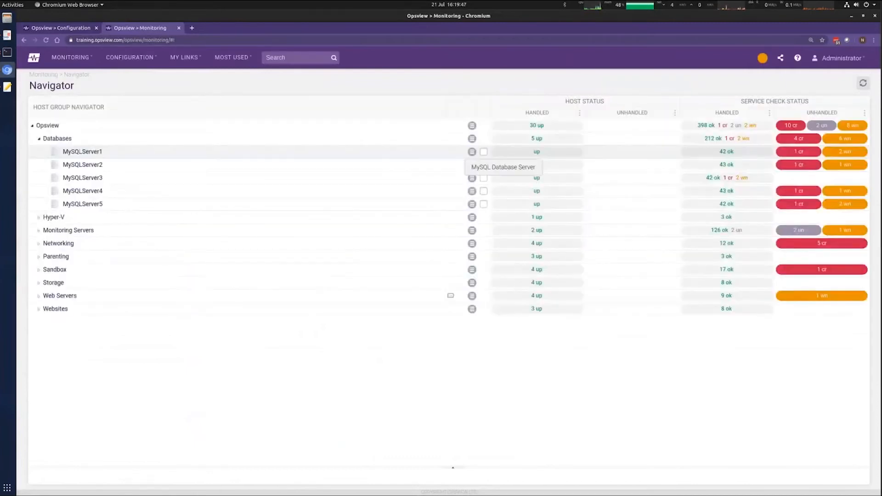
Step: Select MySQLServer1 in the Databases group and look through its listed service checks
left_click(483, 152)
scroll(446, 411, "down", 10)
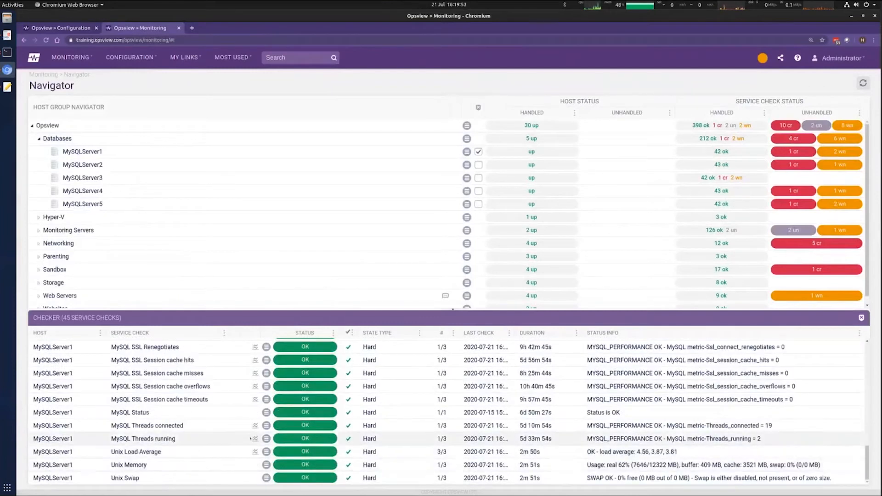
scroll(324, 413, "up", 5)
scroll(324, 414, "up", 5)
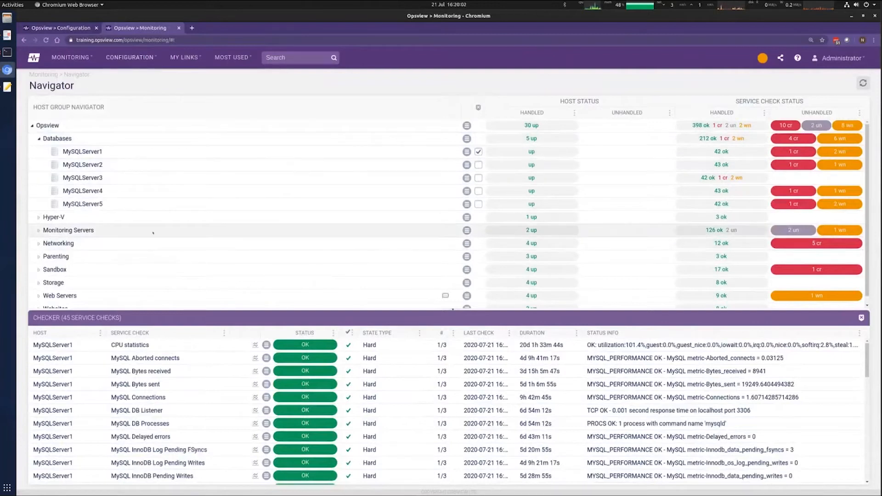
Step: Switch to the training PDF in Document Viewer and advance to the Service check and SNMP Defaults slide
left_click(7, 35)
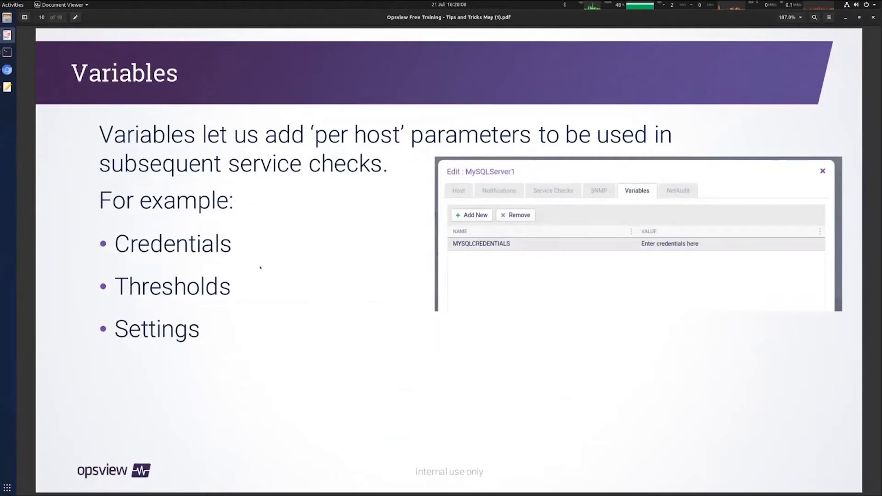
key("Right")
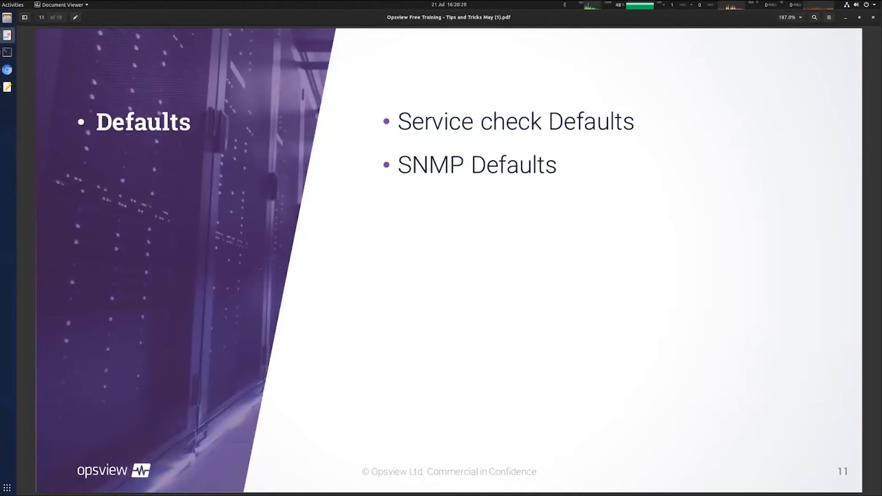
key("Page_Down")
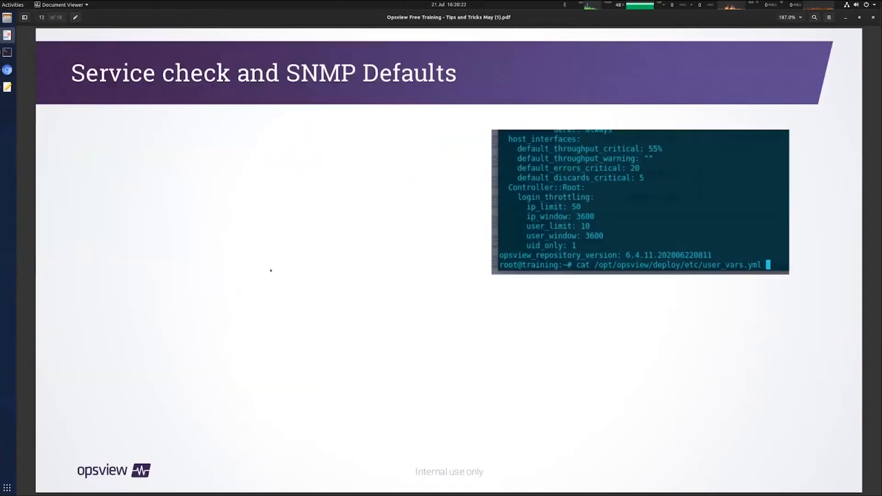
Step: Return to Opsview in Chromium, open the Variables configuration list, and set its page size to 250 to browse all variables
left_click(7, 70)
left_click(131, 58)
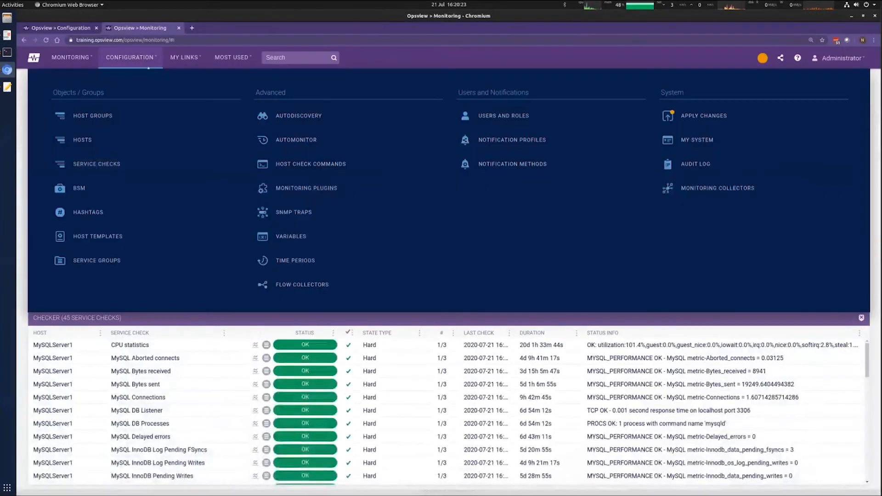
left_click(285, 234)
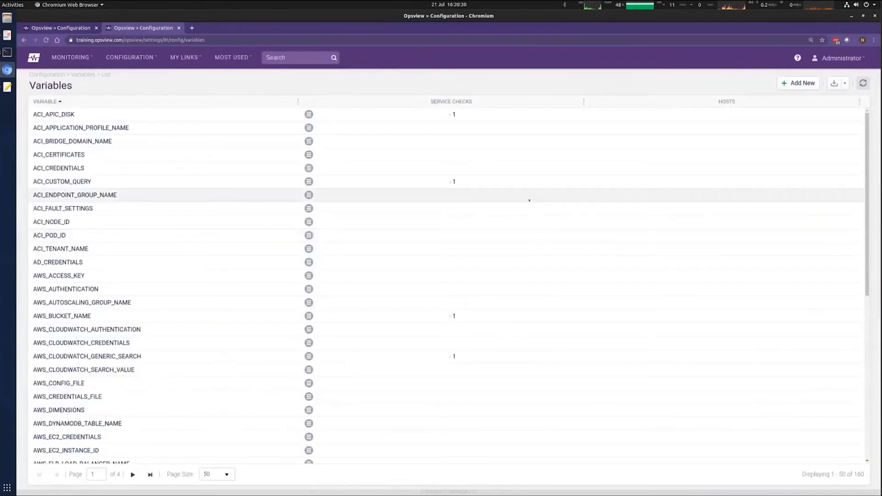
scroll(441, 284, "down", 7)
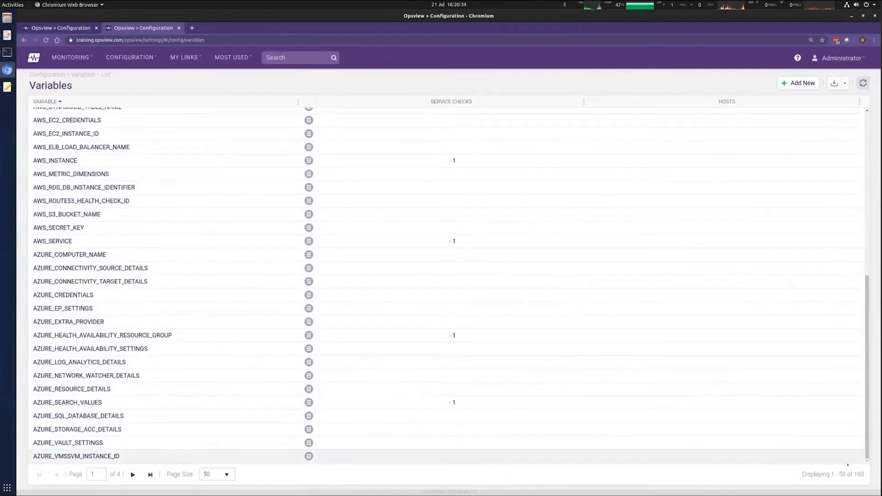
left_click(226, 474)
left_click(215, 462)
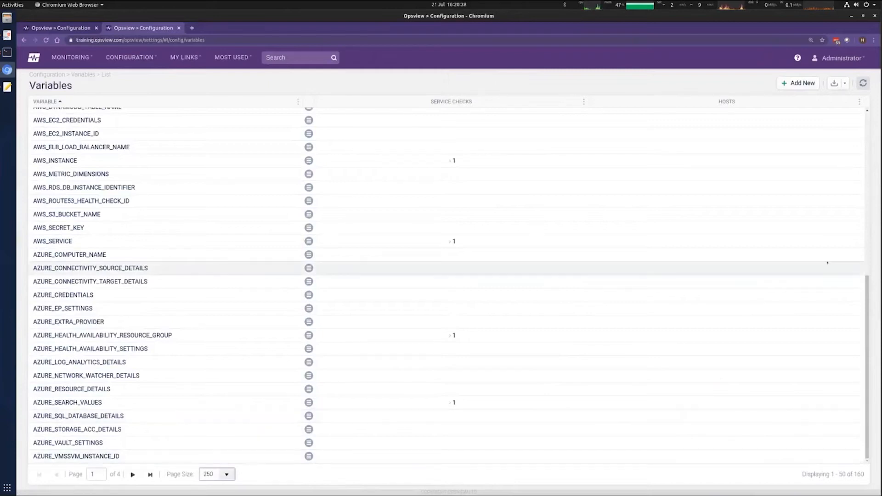
scroll(513, 311, "up", 7)
scroll(513, 311, "down", 7)
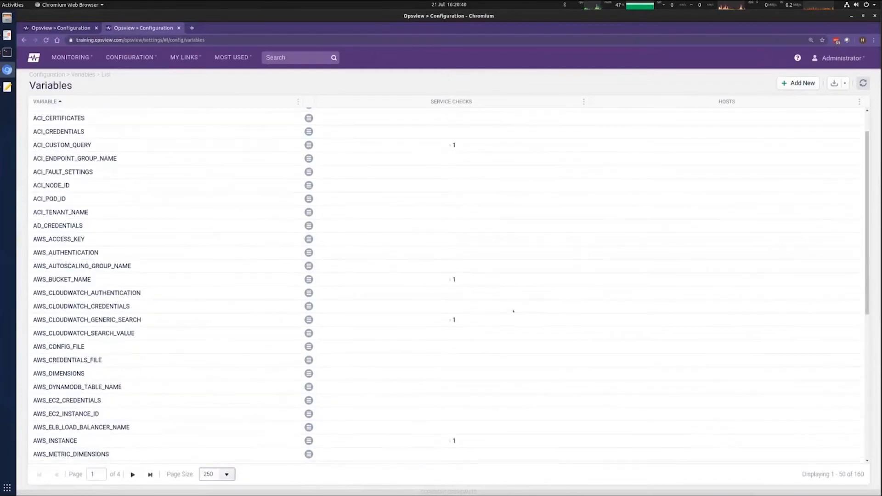
scroll(513, 311, "up", 5)
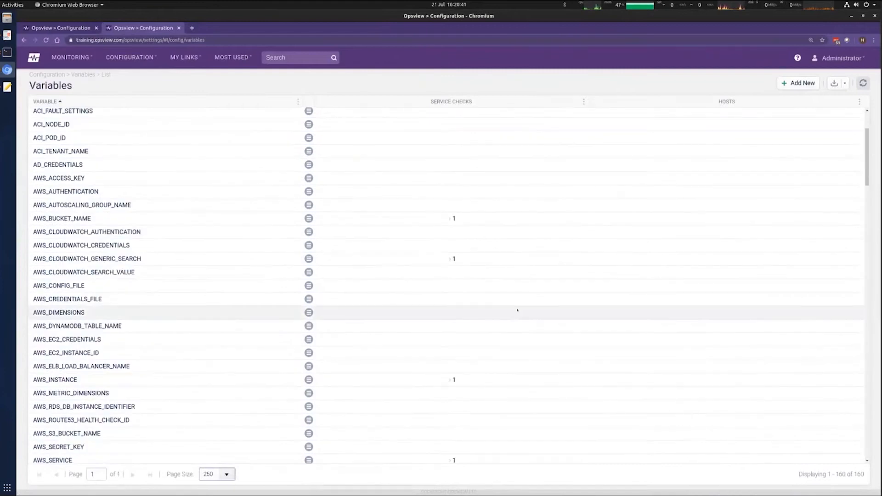
scroll(517, 310, "up", 2)
scroll(518, 310, "down", 20)
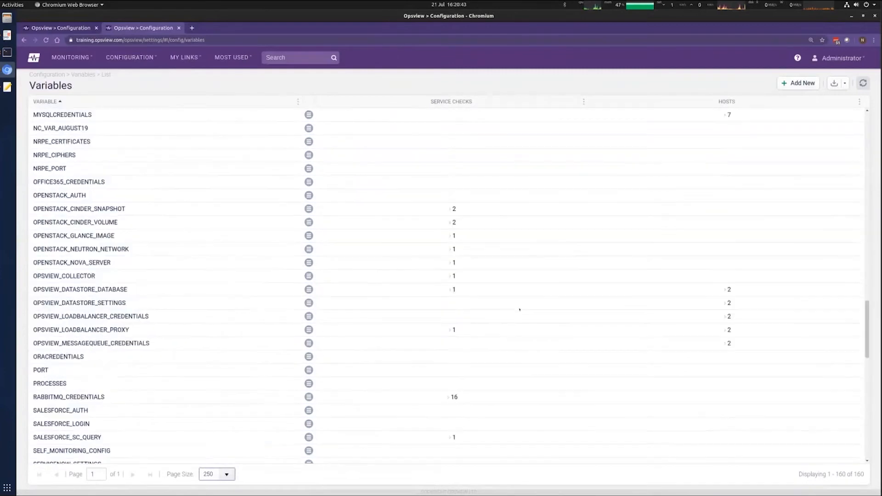
scroll(518, 309, "down", 4)
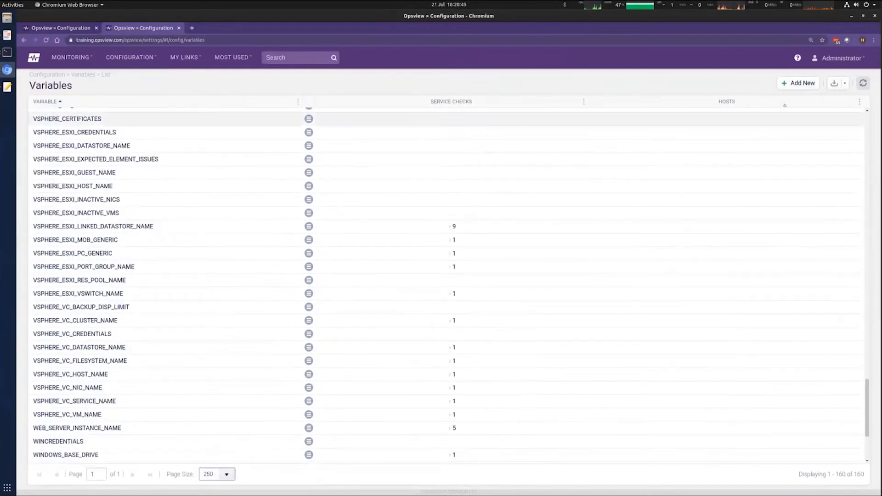
Step: Start a new variable named NC_VARIABLE
left_click(797, 84)
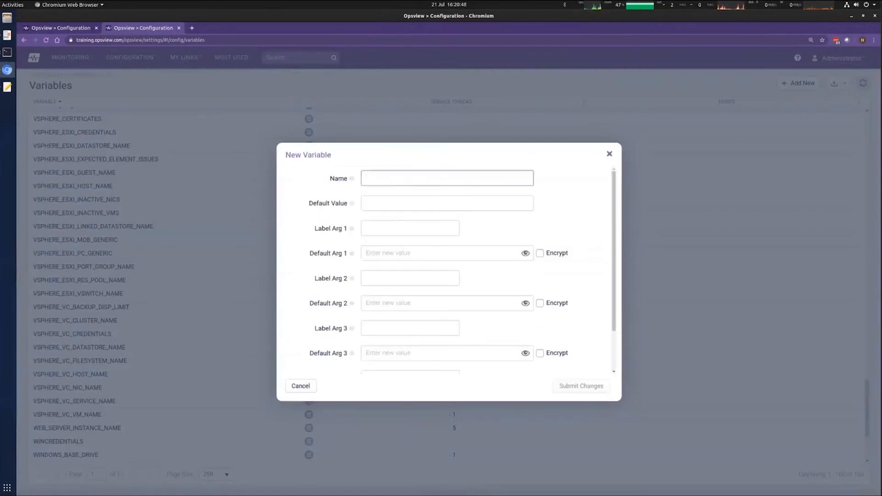
type("NC_VAR")
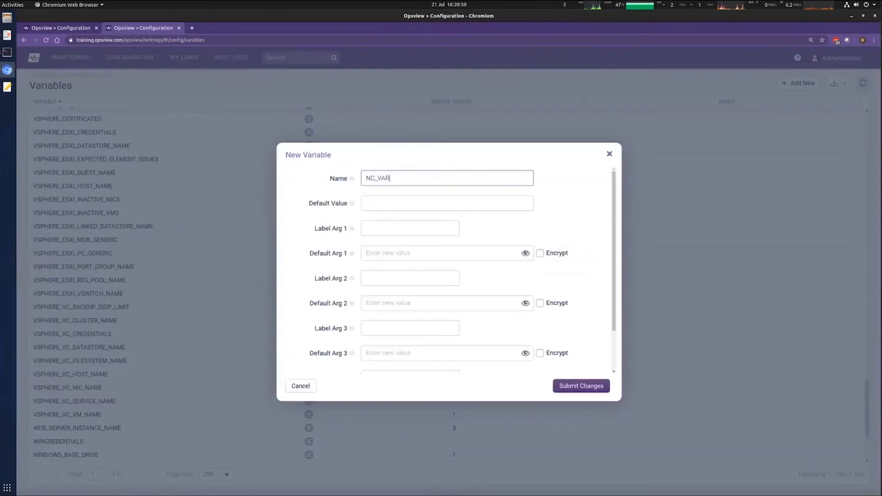
type("IABLE")
Step: Enable and confirm encryption for Default Arg 2 and Default Arg 1 of the new variable
left_click(547, 299)
left_click(540, 303)
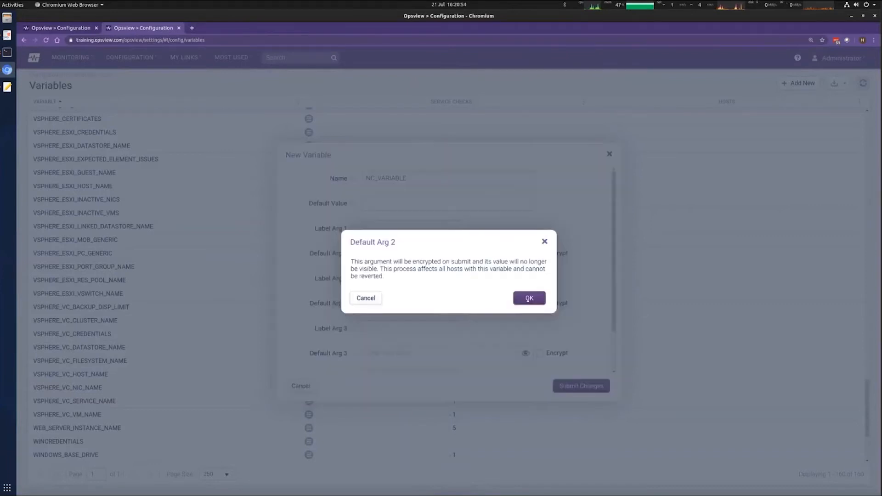
left_click(529, 298)
scroll(448, 271, "down", 2)
scroll(448, 271, "up", 2)
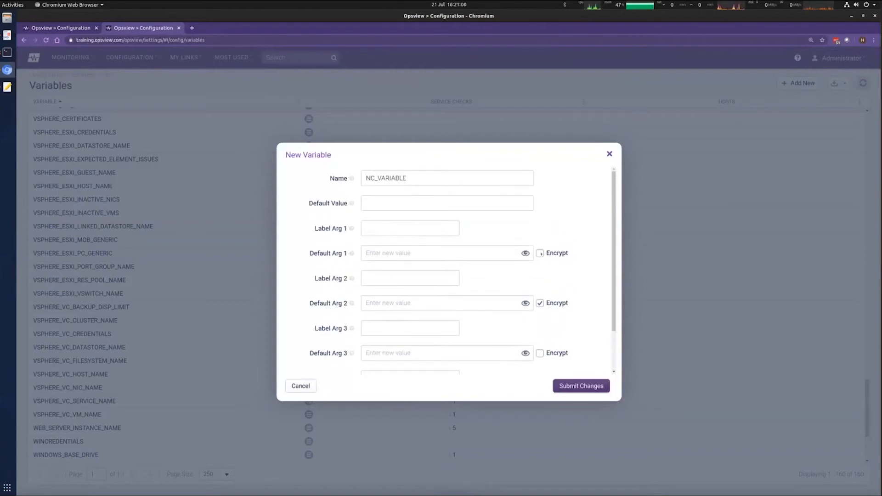
left_click(540, 253)
left_click(528, 297)
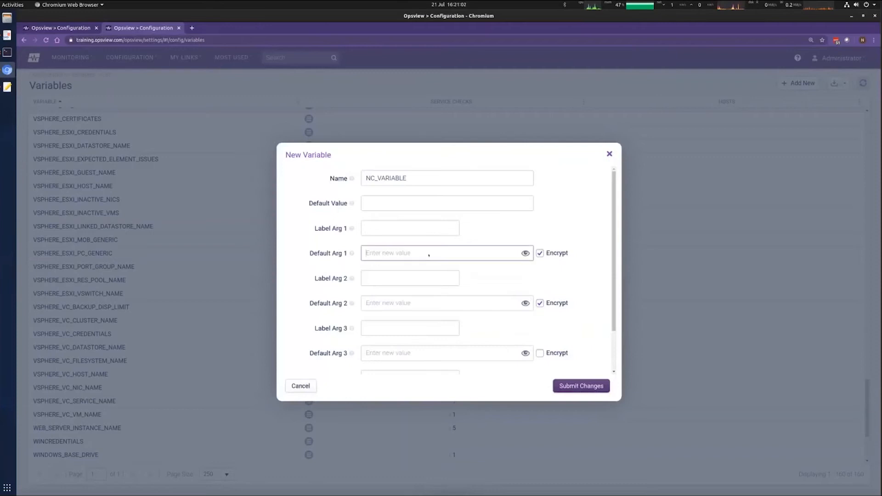
type("•••")
key("BackSpace")
key("BackSpace")
key("BackSpace")
Step: Set Label Arg 1 of NC_VARIABLE to "Encrypted Argument 1"
left_click(421, 229)
type("Envro")
key("BackSpace")
key("BackSpace")
key("BackSpace")
type("crypted")
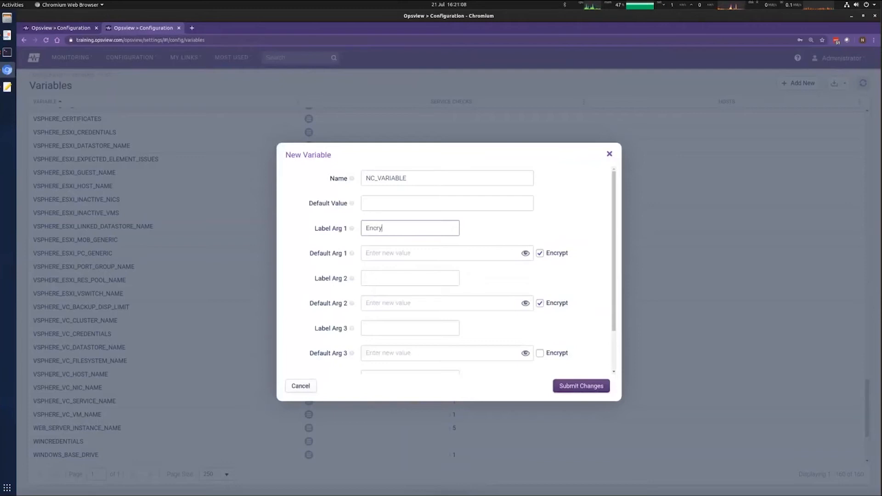
type(" Argument1")
key("BackSpace")
type("1")
Step: Copy the Label Arg 1 text into the encrypted Default Arg 2 value
key("ctrl+a")
key("ctrl+c")
left_click(432, 303)
key("ctrl+v")
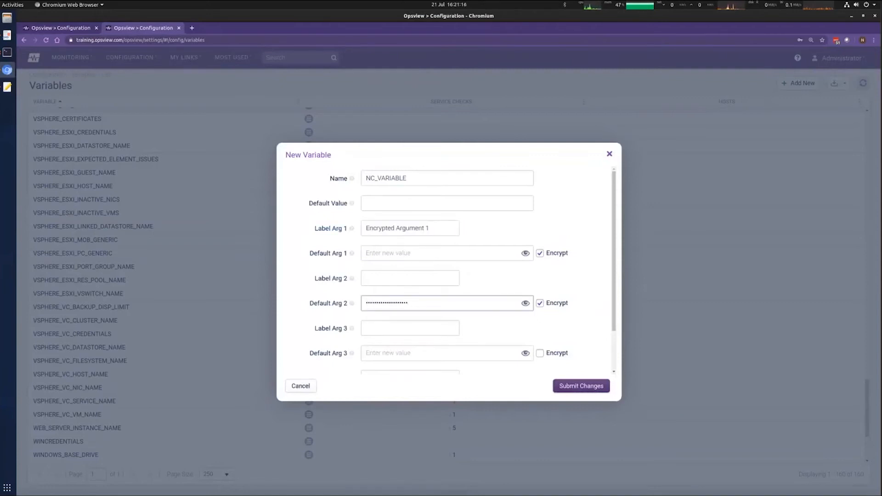
key("ctrl+a")
Step: Set Label Arg 2 to "Encrypted Argument 2" and submit the new variable, declining the browser's offer to save the password
left_click(443, 278)
key("ctrl+v")
key("BackSpace")
type("2")
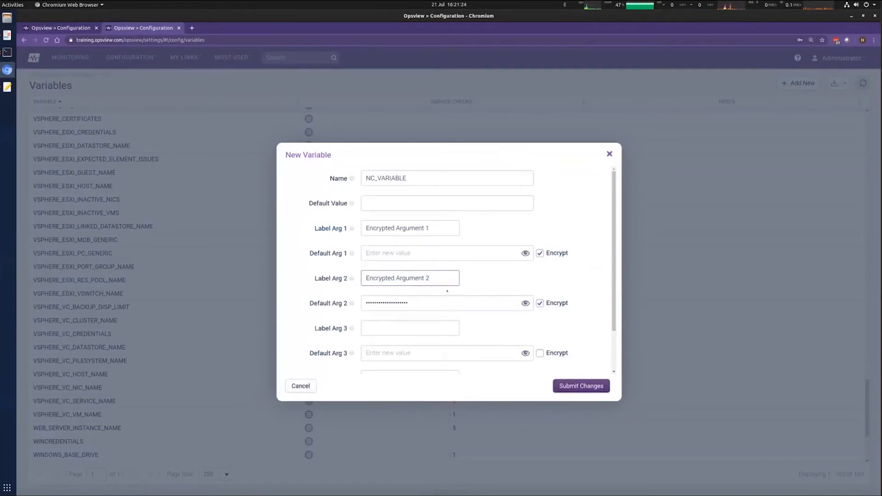
left_click(582, 386)
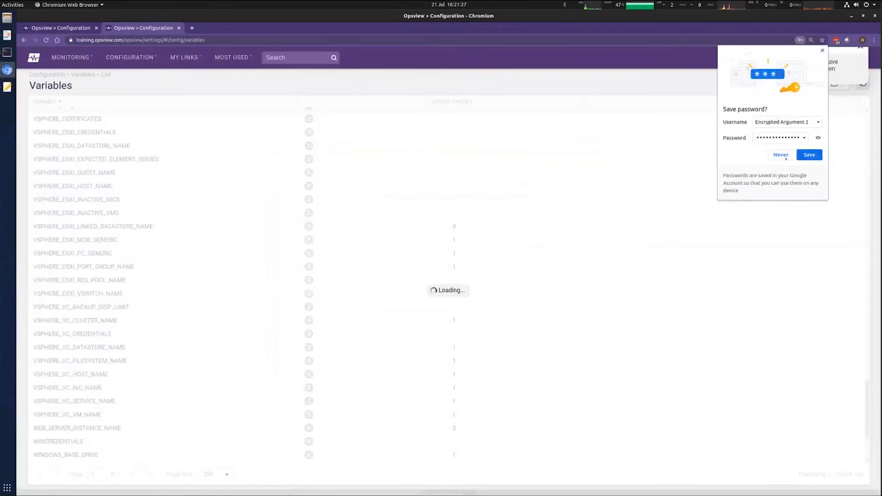
left_click(785, 157)
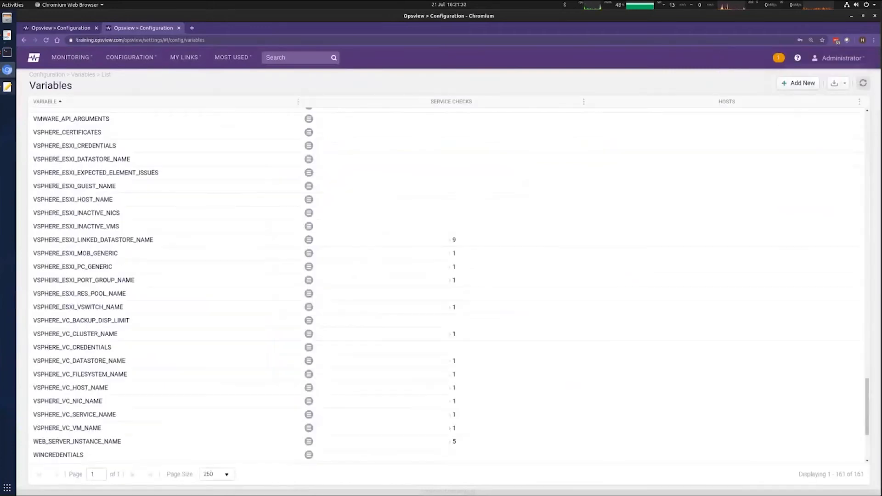
Step: Switch back to the training PDF, recheck the Defaults slides, and advance to the Troubleshooting slide
left_click(7, 35)
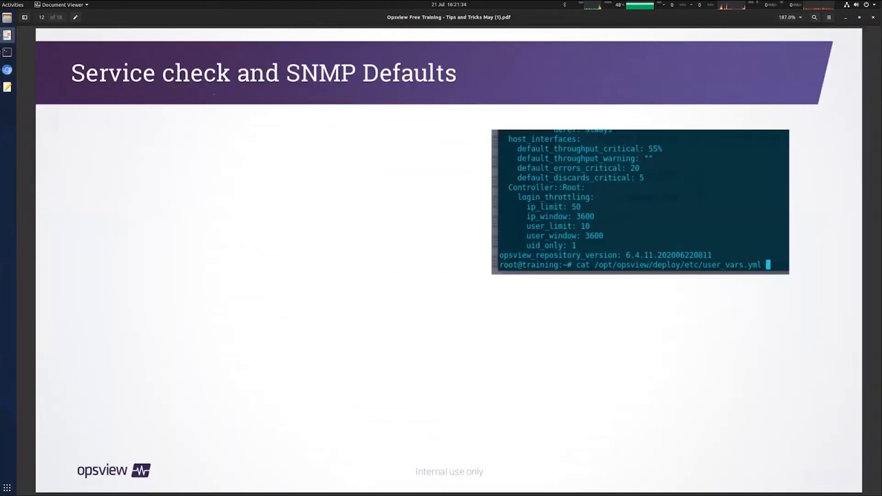
key("Left")
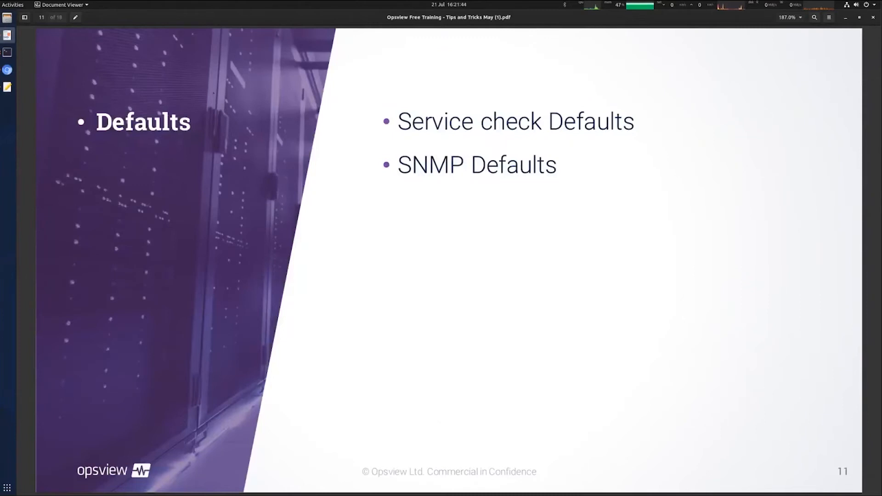
key("Right")
key("Right")
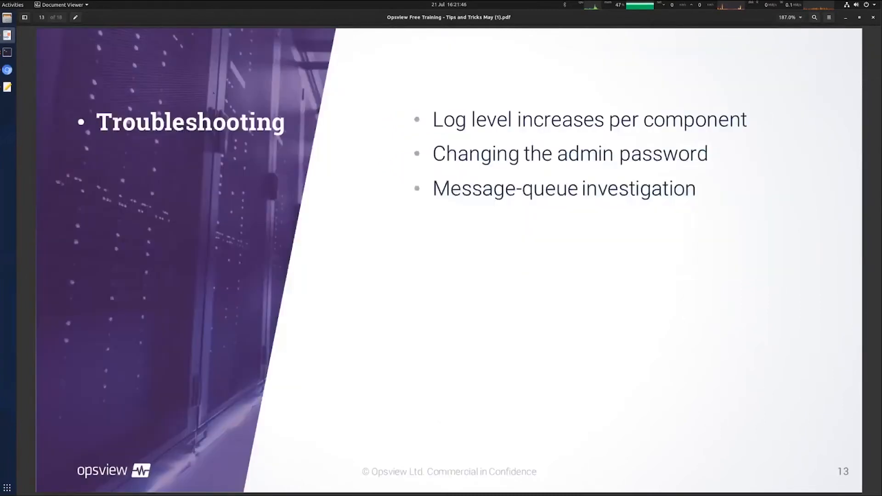
Step: Switch to the Terminal and examine the host_interfaces defaults and the start and end of user_vars.yml
left_click(7, 53)
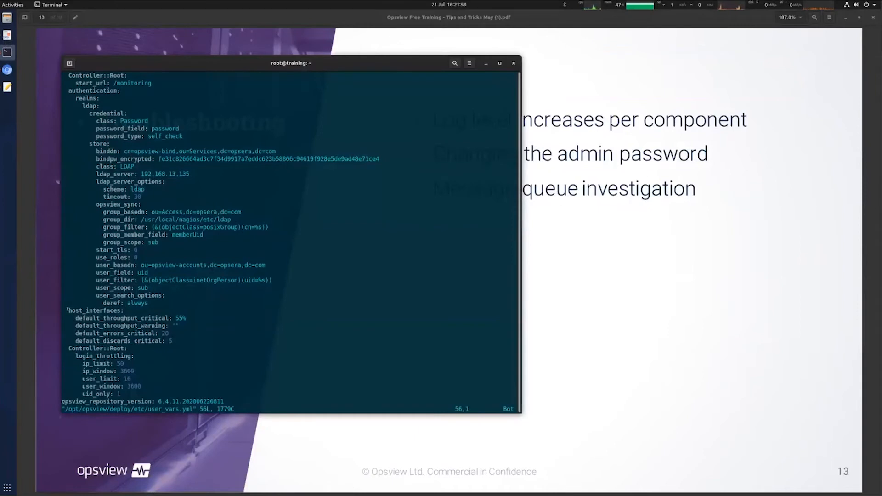
left_click_drag(68, 310, 194, 340)
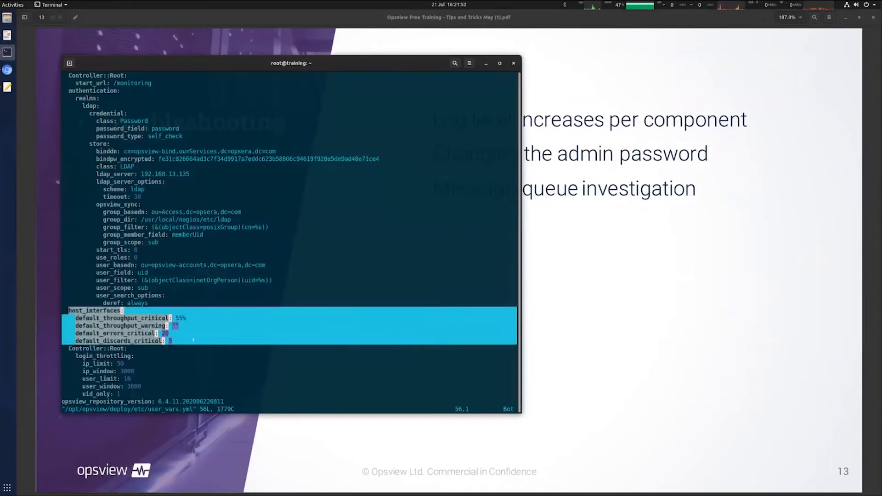
left_click(194, 340)
left_click_drag(193, 341, 63, 310)
left_click(101, 318)
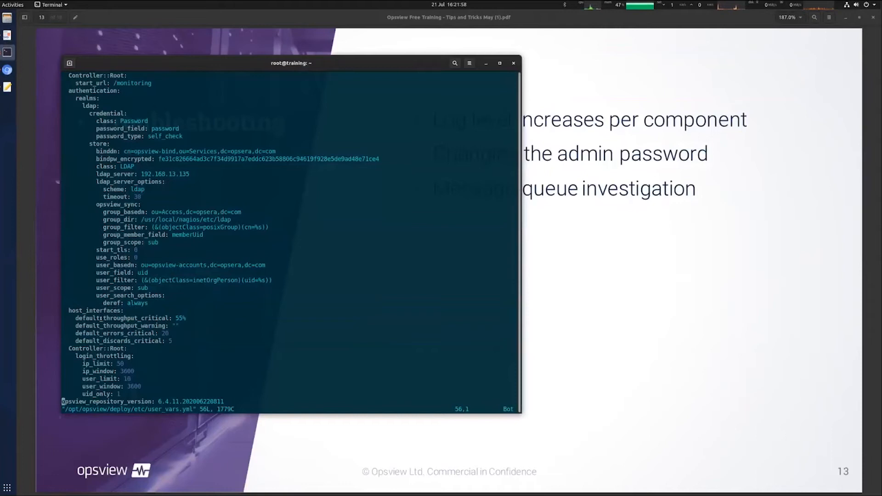
key("g")
key("g")
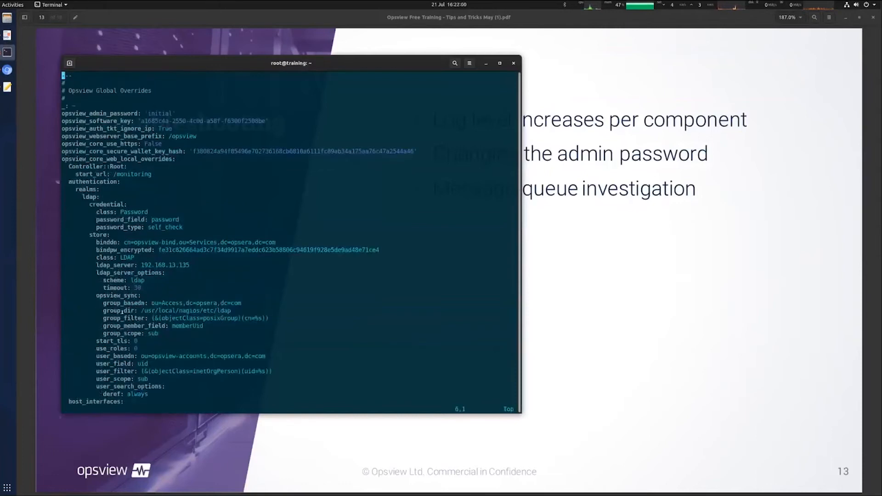
key("shift+g")
Step: Write and quit user_vars.yml, then reopen /opt/opsview/deploy/etc/user_vars.yml in vi and examine the default interface threshold settings
type(":wq")
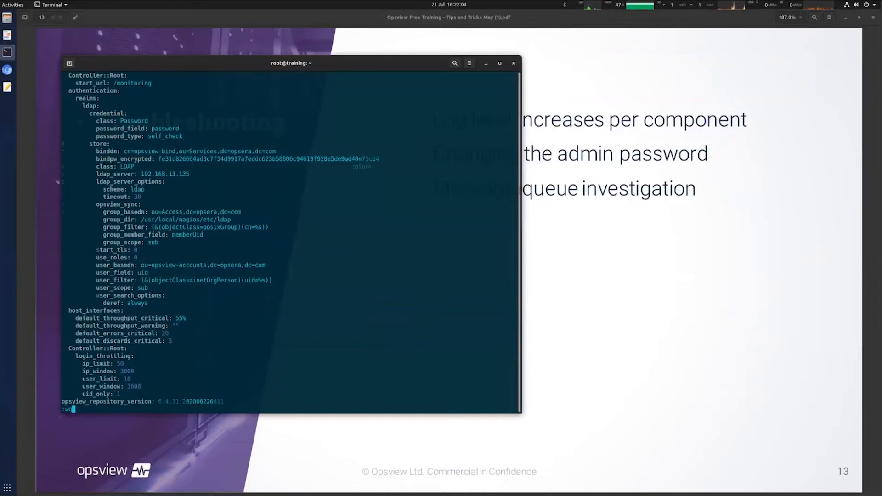
key("Return")
key("Up")
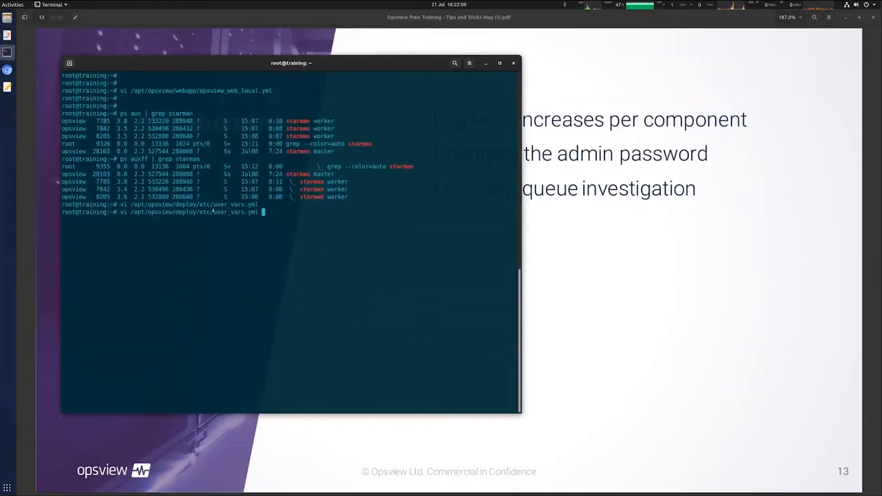
left_click_drag(132, 213, 261, 223)
key("Return")
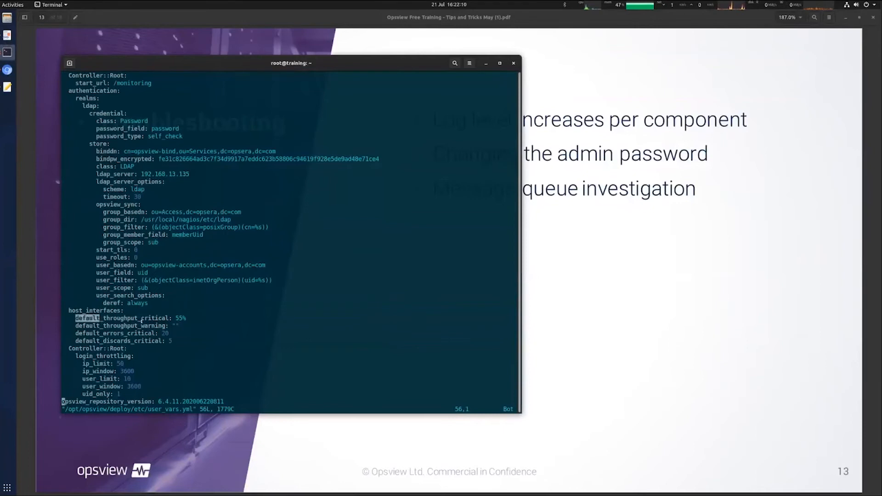
left_click_drag(72, 325, 165, 325)
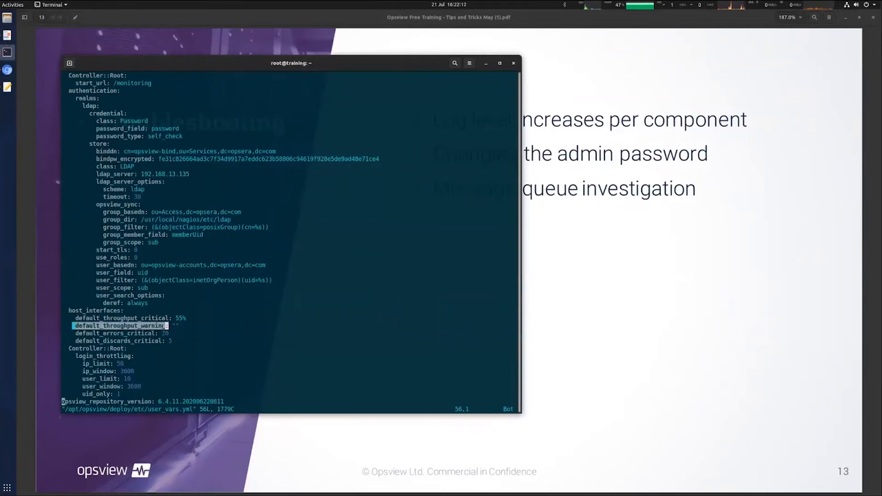
left_click(76, 340)
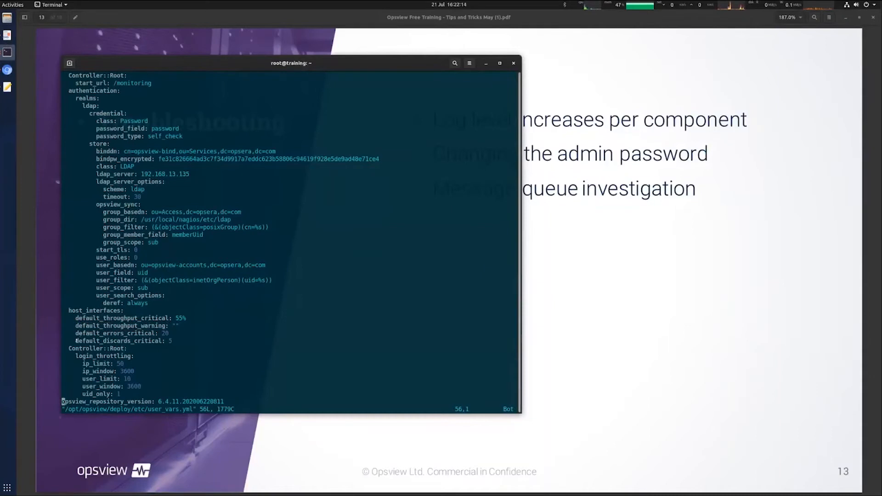
Step: Examine the default error and throughput thresholds under host_interfaces and the global overrides at the start of user_vars.yml
left_click_drag(85, 333, 142, 334)
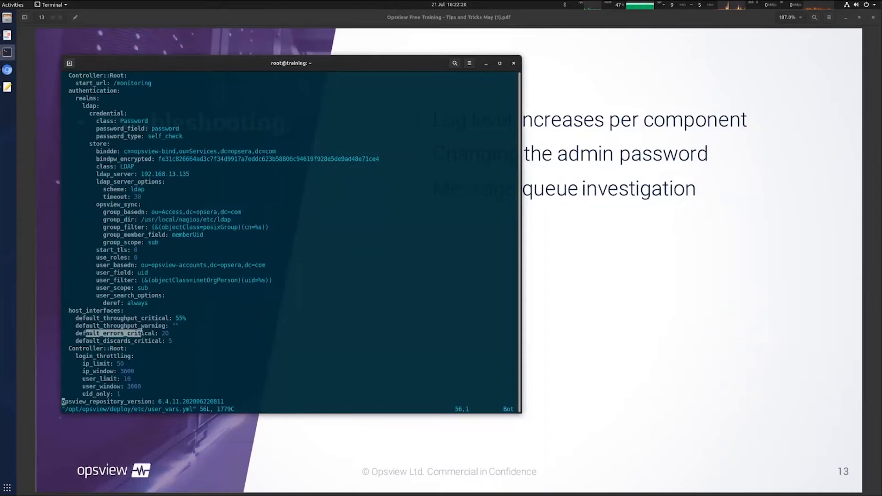
scroll(146, 312, "up", 17)
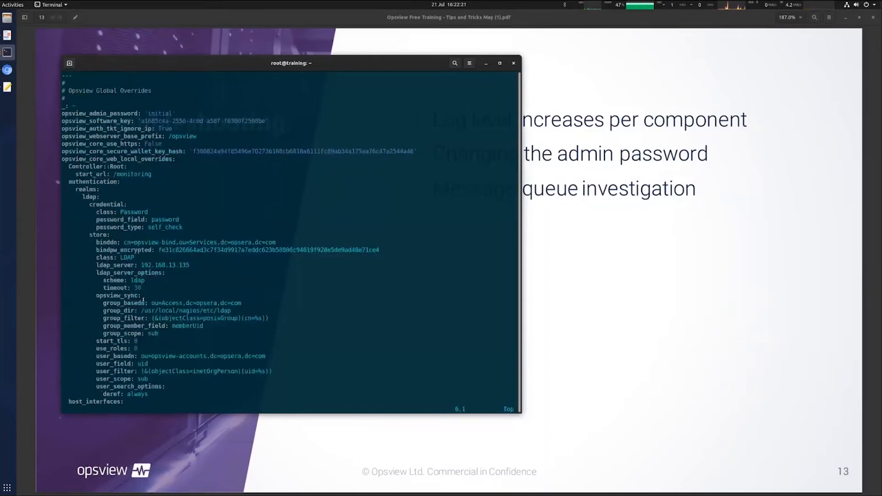
key("shift+g")
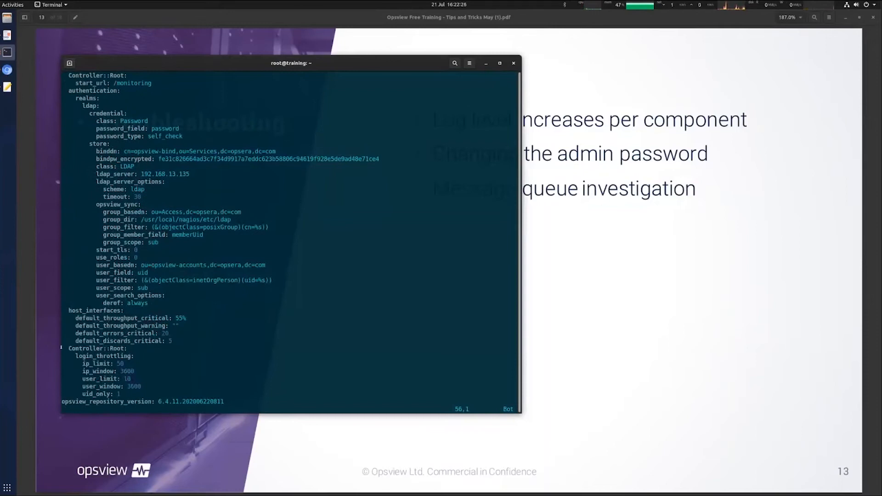
left_click_drag(76, 318, 174, 318)
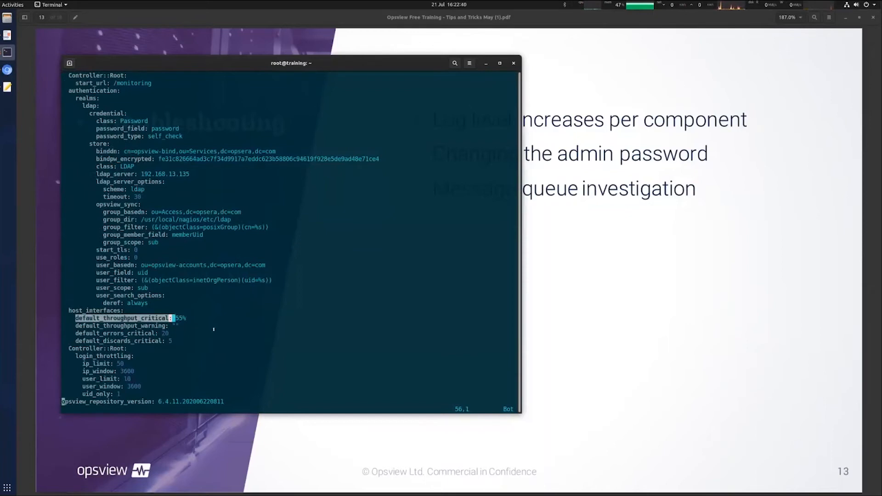
left_click(164, 319)
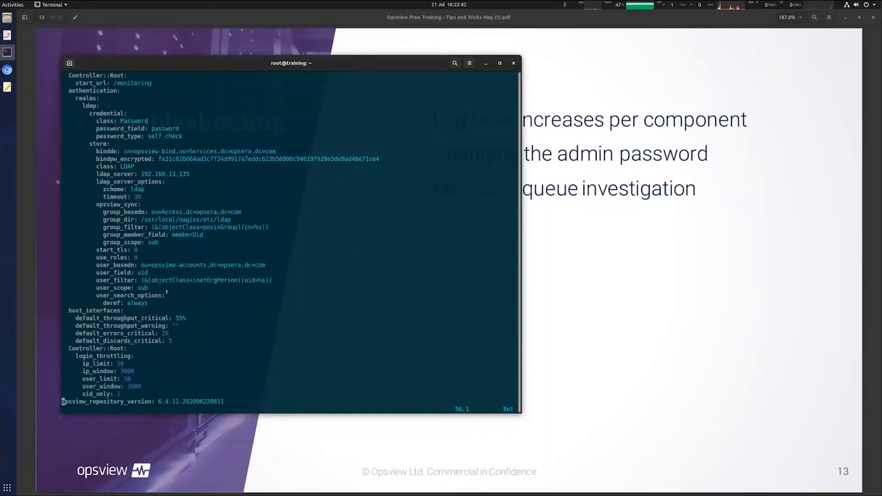
Step: Recheck the start and end of user_vars.yml, quit vi without writing, and switch to the training PDF in Document Viewer
key("g")
key("g")
key("shift+g")
type(":q")
key("Return")
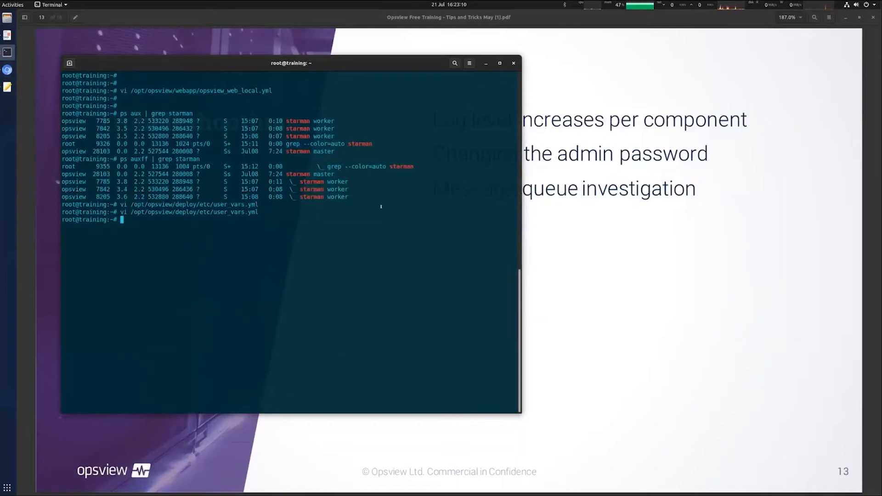
key("alt+Tab")
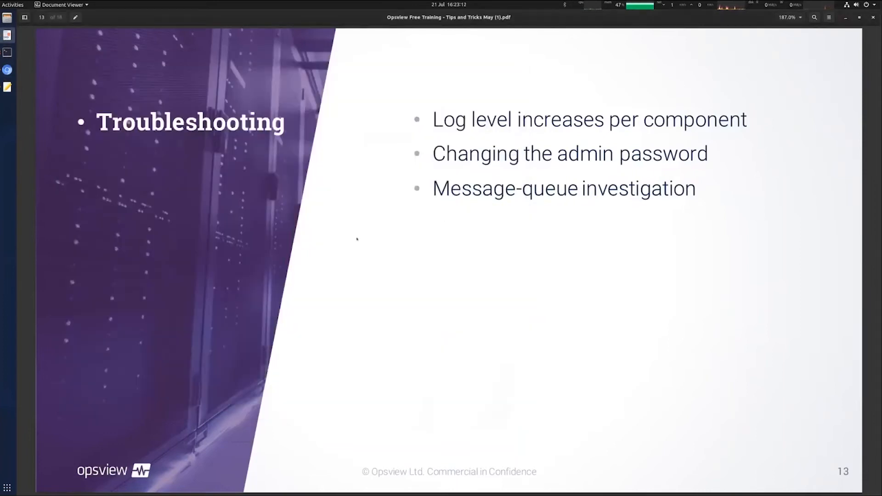